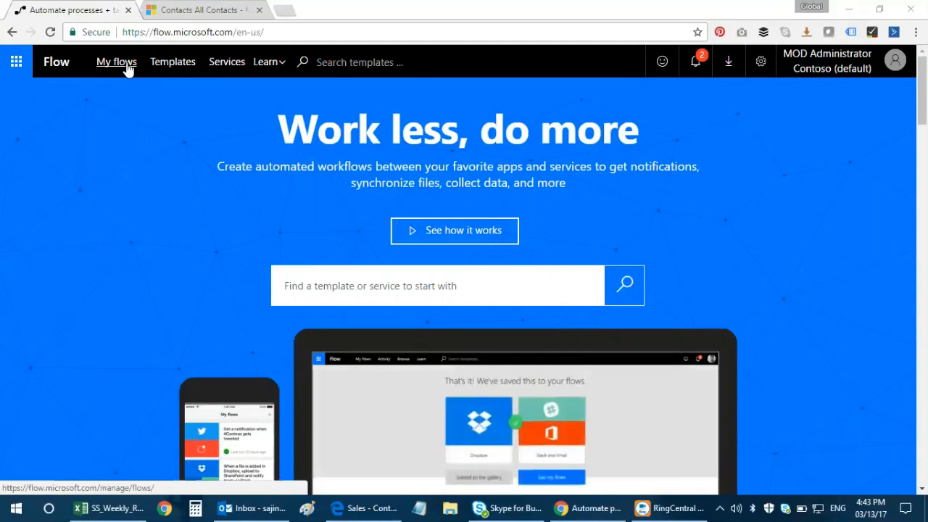
Step: Go to the My flows page listing the four existing flows
click(116, 62)
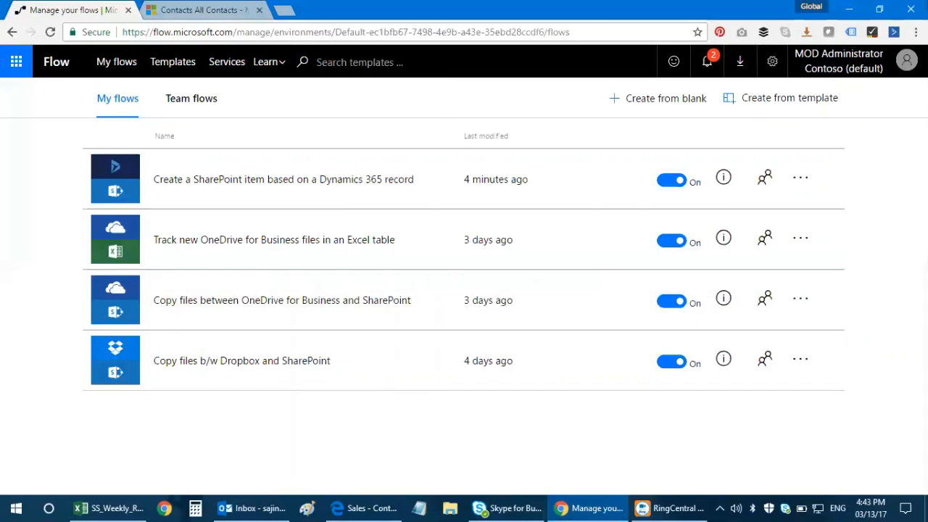
click(377, 59)
text(dynamics 365)
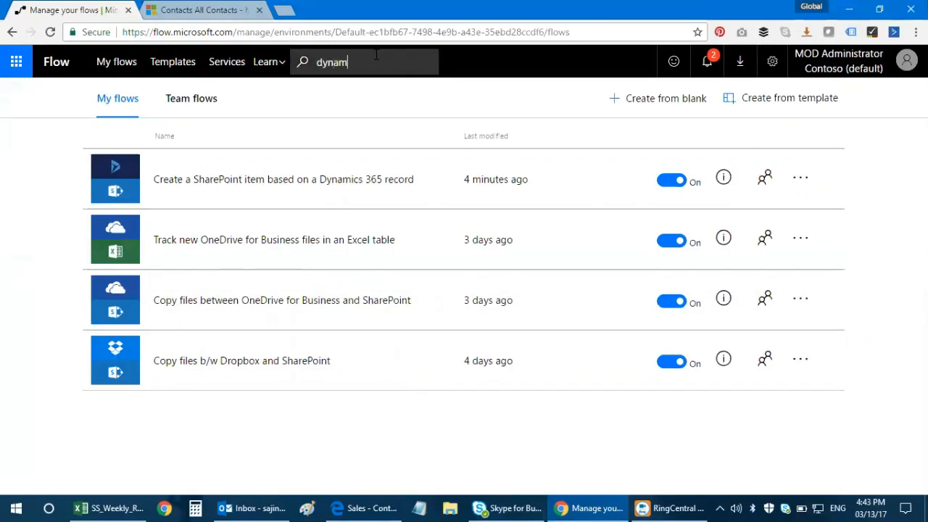
key(Return)
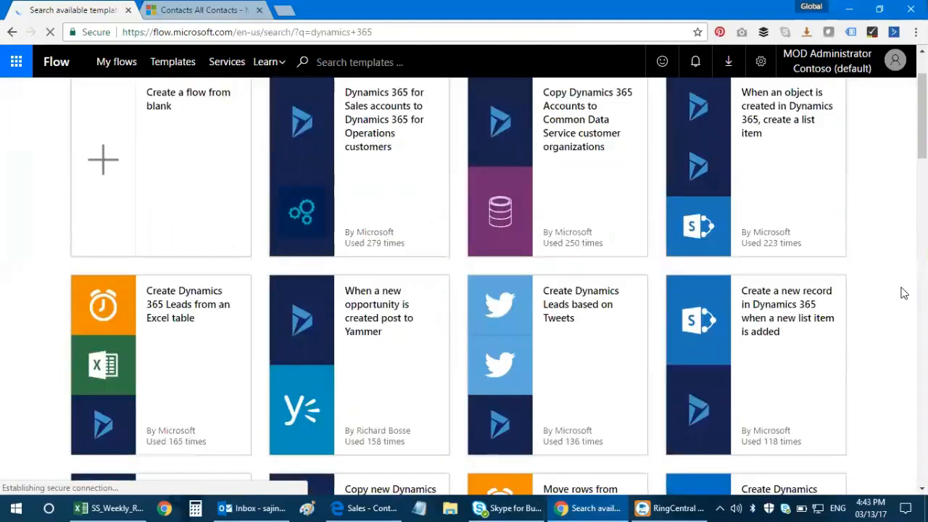
scroll(902, 290, down, 8)
scroll(902, 299, up, 10)
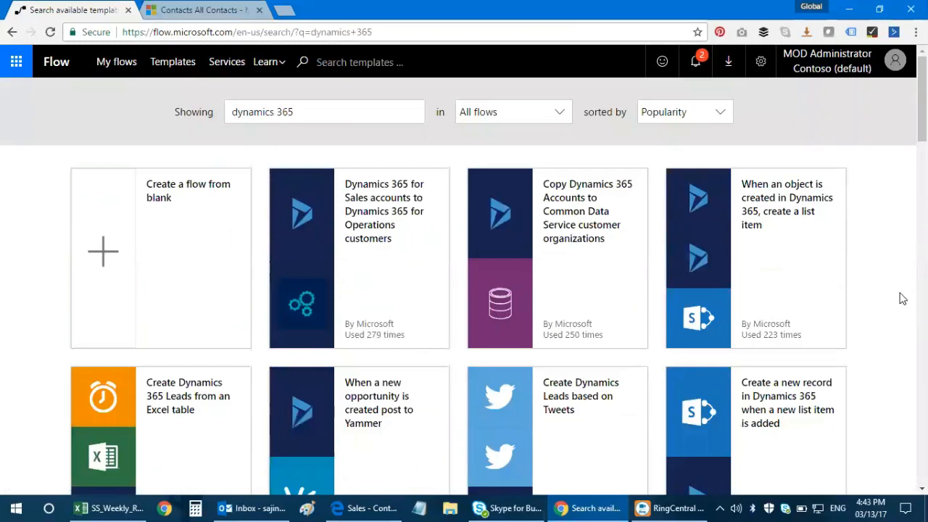
scroll(902, 297, down, 3)
scroll(350, 299, up, 4)
click(13, 33)
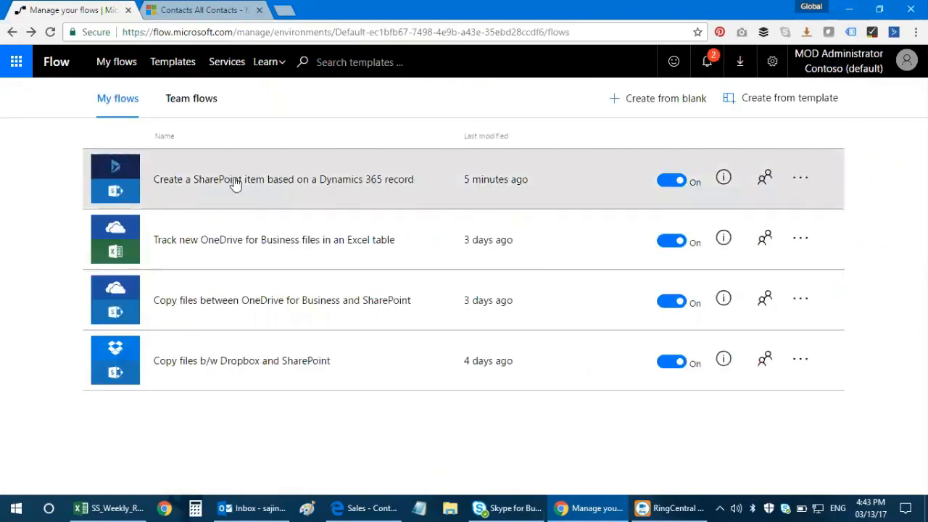
Step: Open the 'Create a SharePoint item based on a Dynamics 365 record' flow, expand its trigger, and close Outlook
click(235, 184)
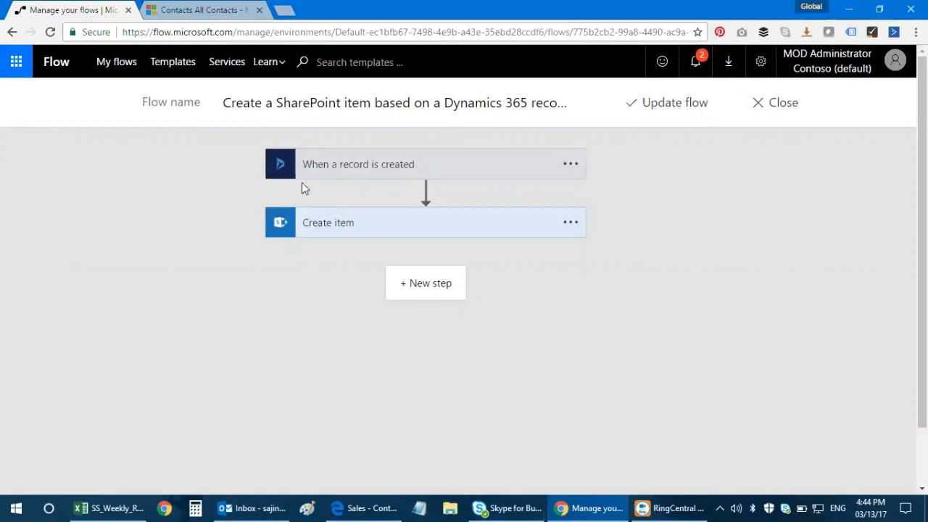
click(414, 168)
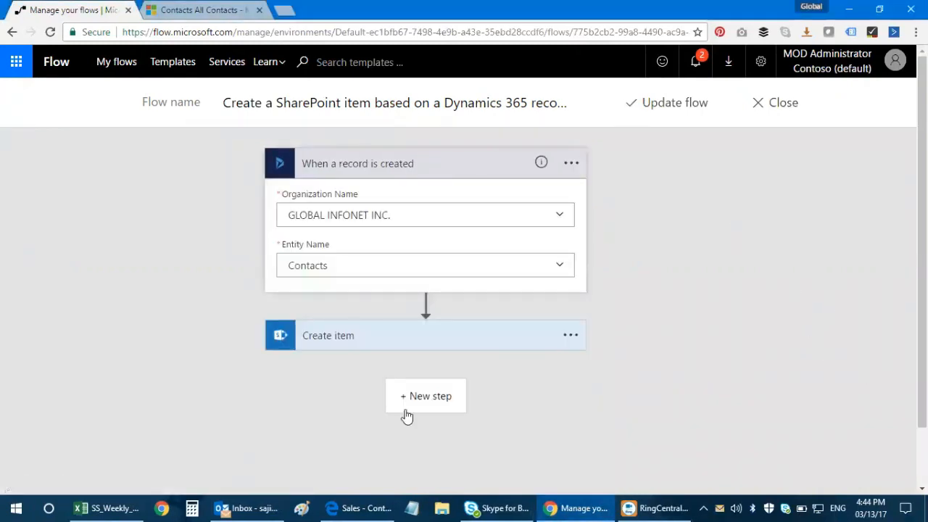
right_click(221, 504)
click(211, 480)
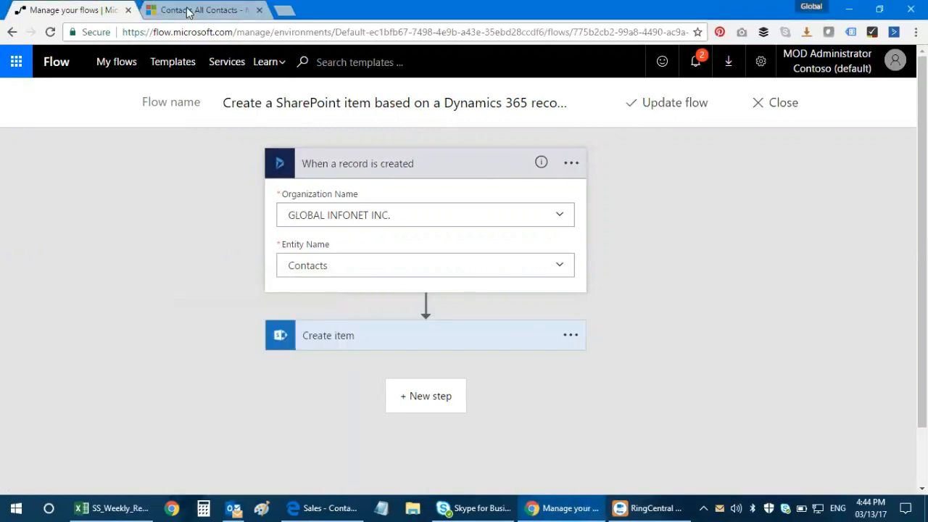
click(192, 10)
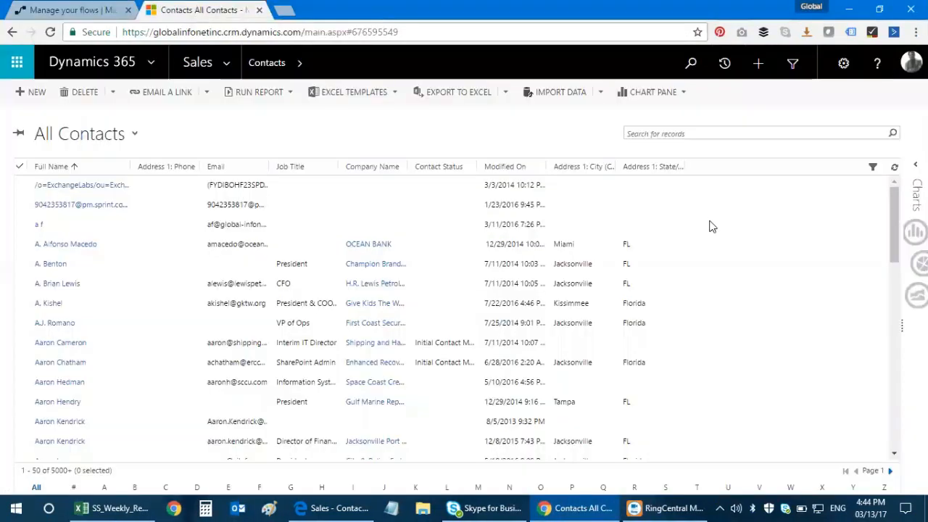
click(229, 63)
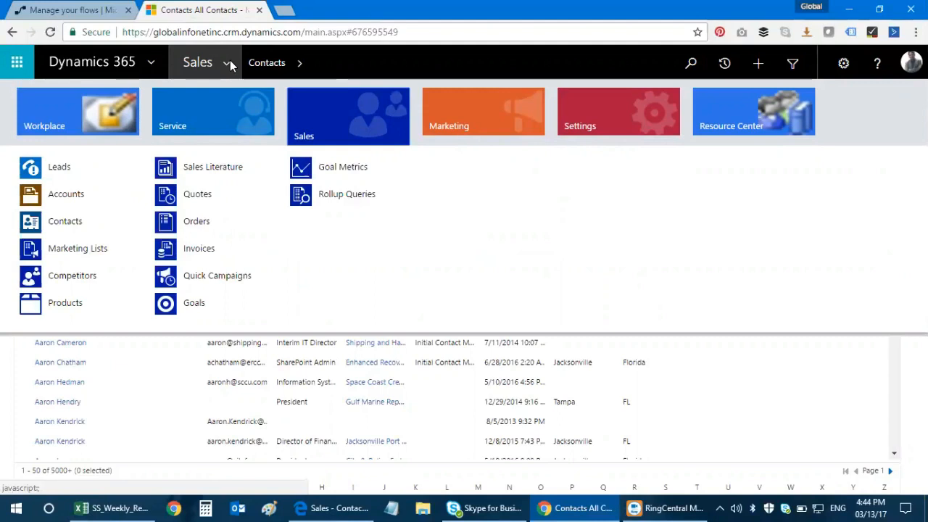
click(92, 11)
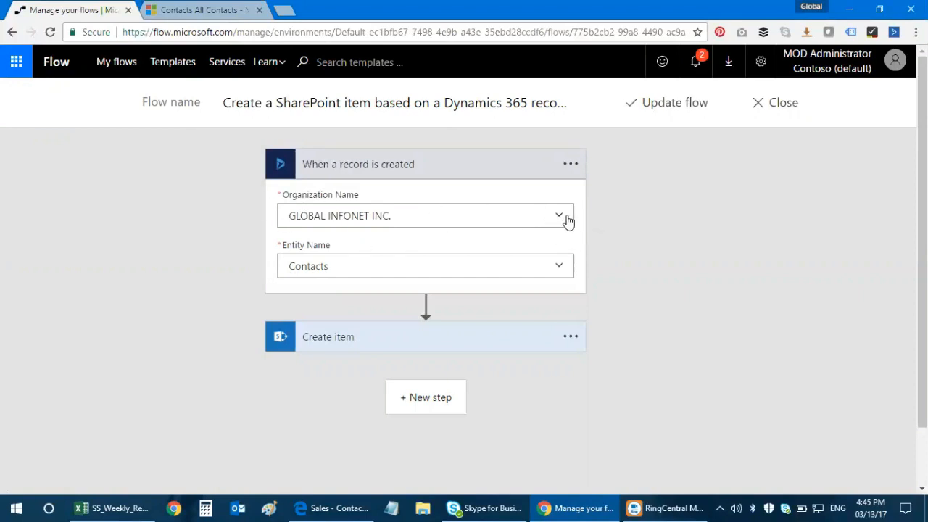
Step: Keep the trigger on organization GLOBAL INFONET INC. and entity Contacts
click(563, 223)
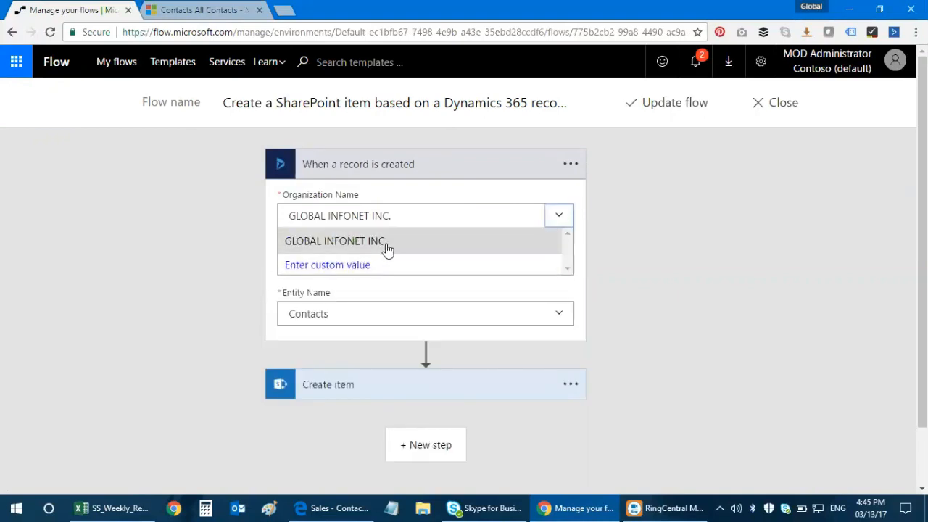
click(559, 215)
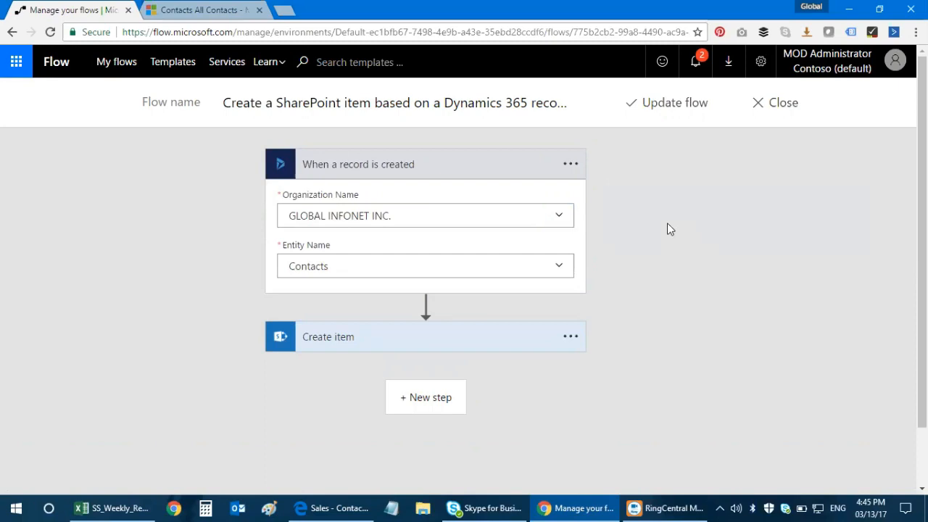
click(559, 267)
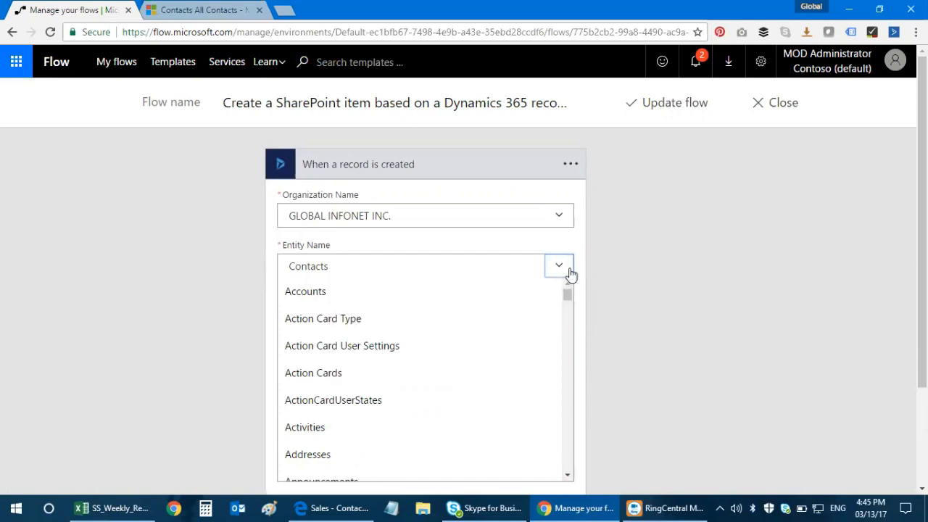
scroll(580, 254, down, 1)
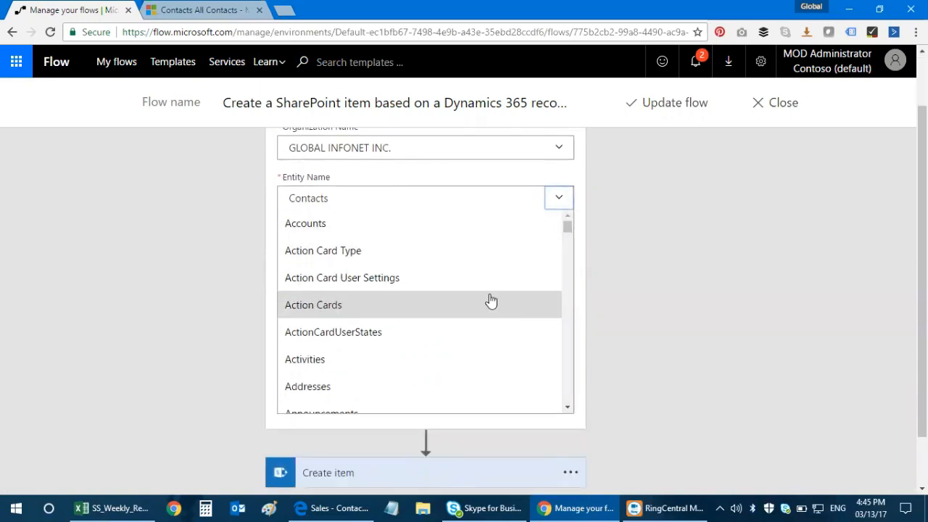
scroll(482, 312, down, 8)
drag(567, 249, 574, 199)
scroll(382, 301, up, 1)
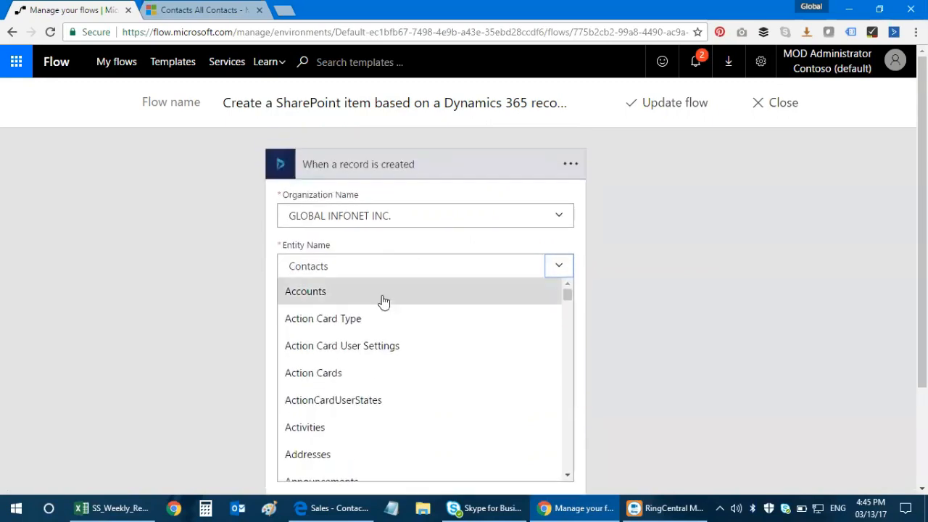
click(367, 265)
click(367, 265)
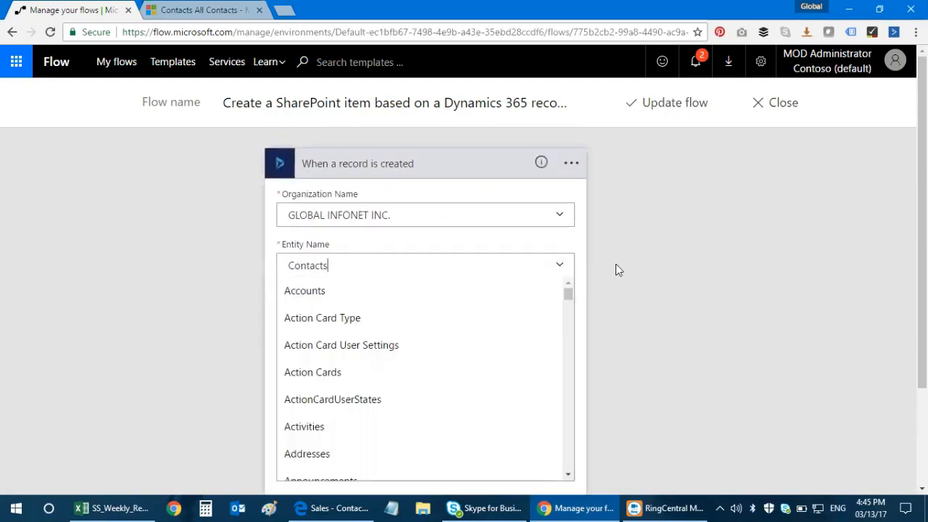
click(566, 271)
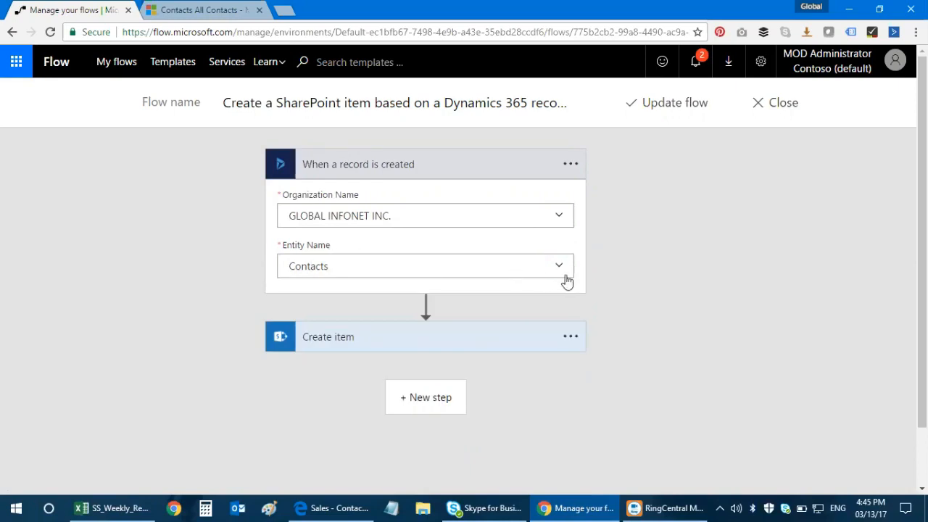
Step: Expand the SharePoint Create item step's settings
scroll(618, 281, down, 1)
scroll(619, 281, up, 1)
scroll(613, 281, down, 1)
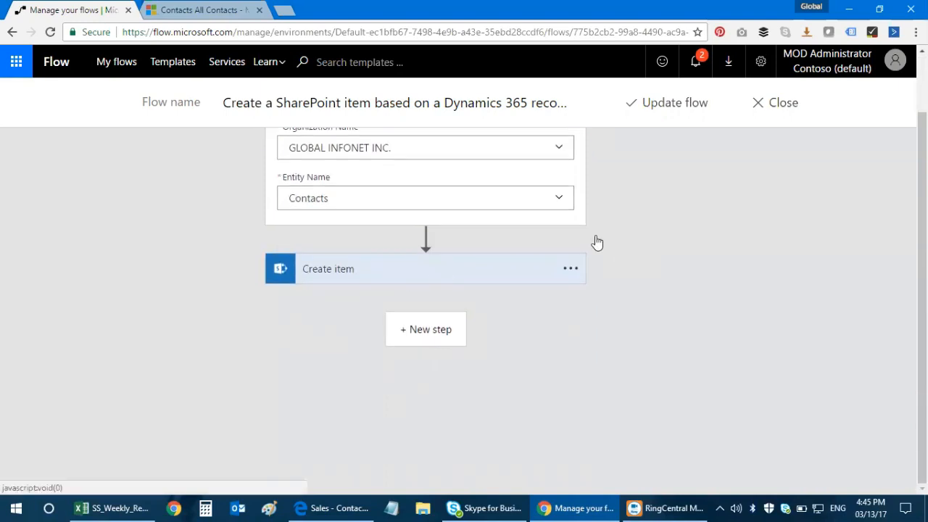
click(438, 273)
Step: Check the Create item Site Address against the SharePoint Sales site URL
scroll(661, 222, down, 1)
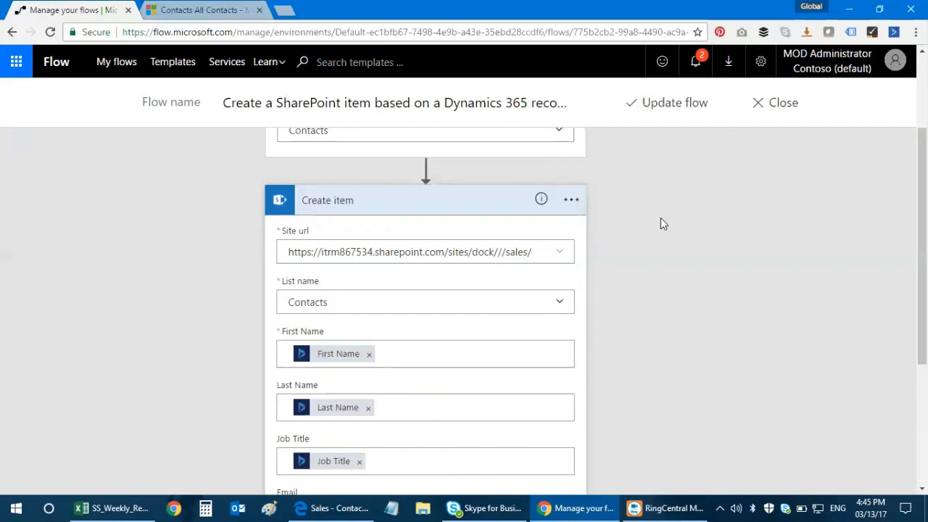
click(330, 507)
click(332, 38)
drag(312, 37, 59, 42)
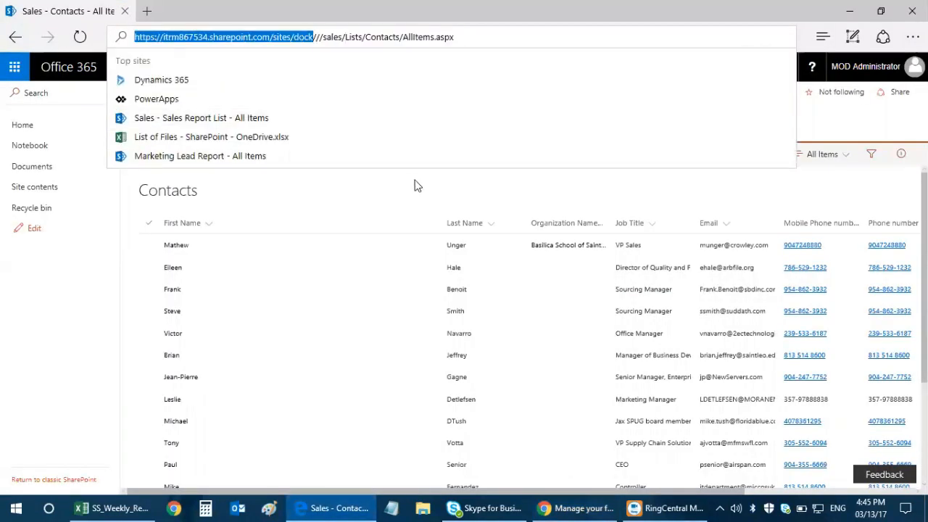
click(331, 508)
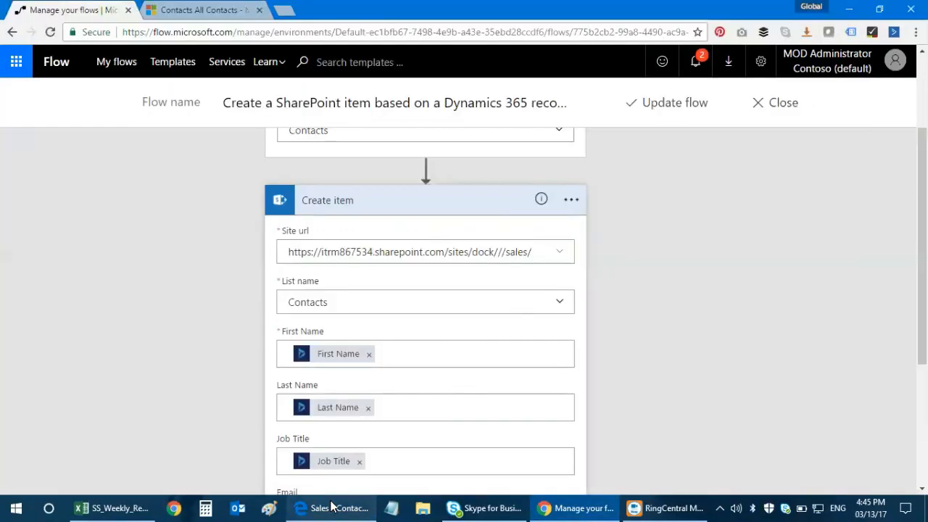
click(541, 251)
click(625, 385)
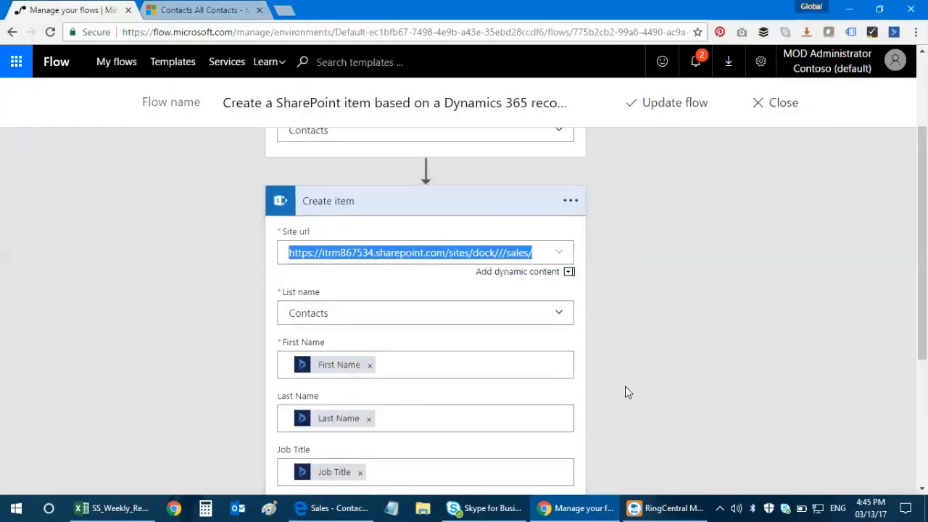
Step: Browse the SharePoint lists offered for List name, then return to the SharePoint Contacts window
click(564, 316)
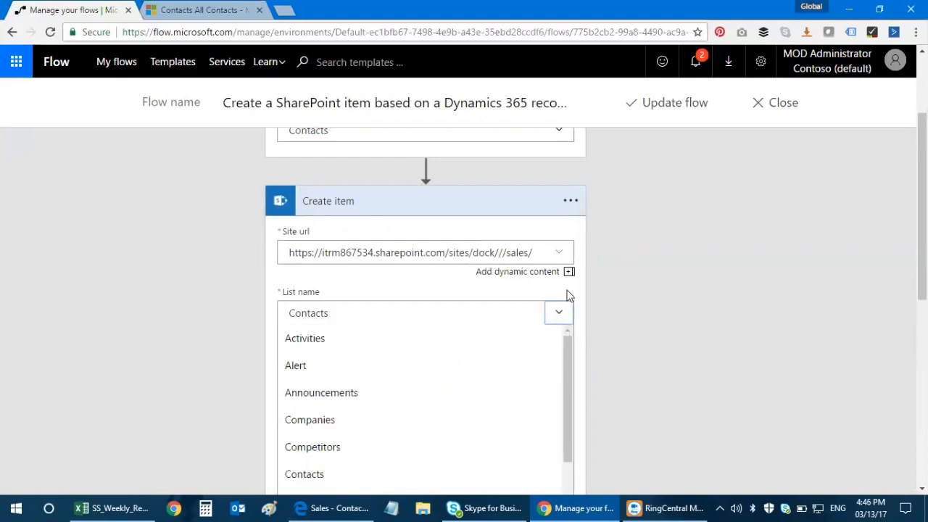
scroll(570, 295, down, 1)
scroll(563, 308, down, 2)
scroll(555, 323, up, 2)
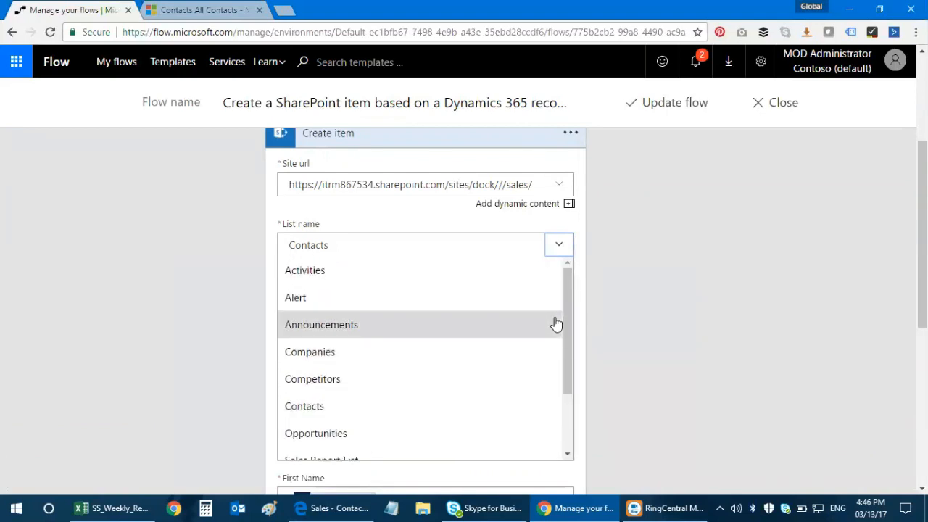
click(334, 508)
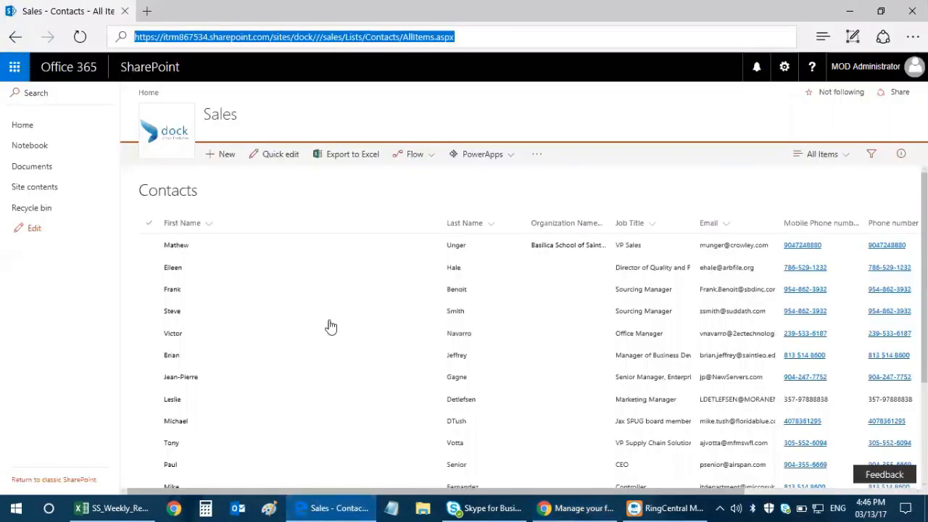
Step: Load the Sales site, review its Contacts list columns, then return to the flow editor
click(21, 125)
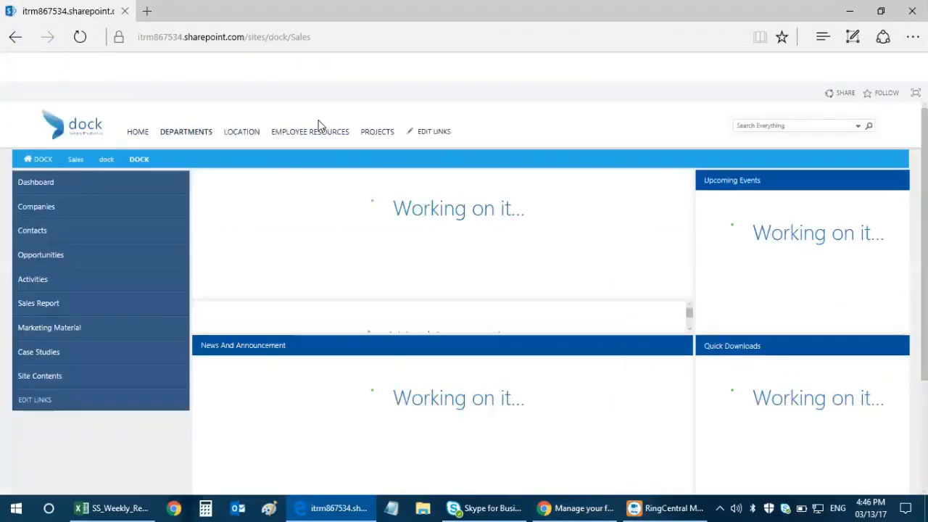
mouse_move(159, 141)
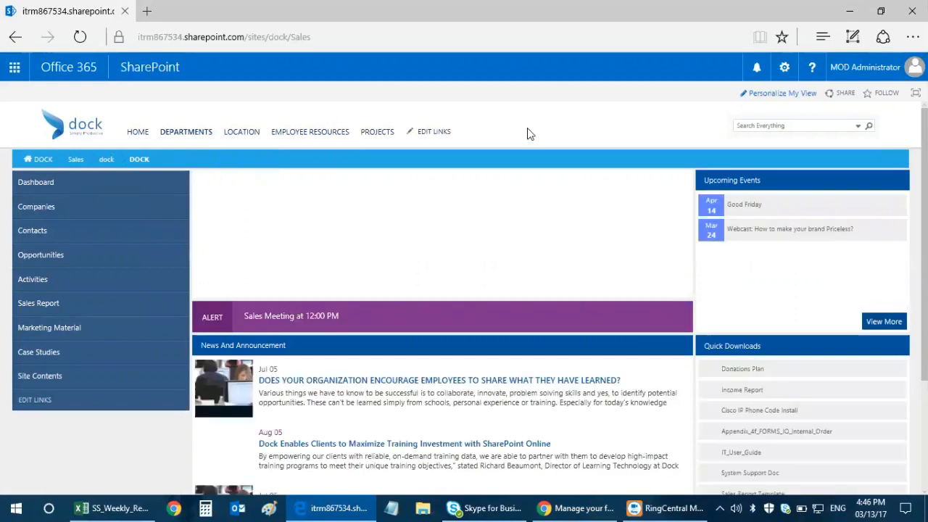
mouse_move(182, 129)
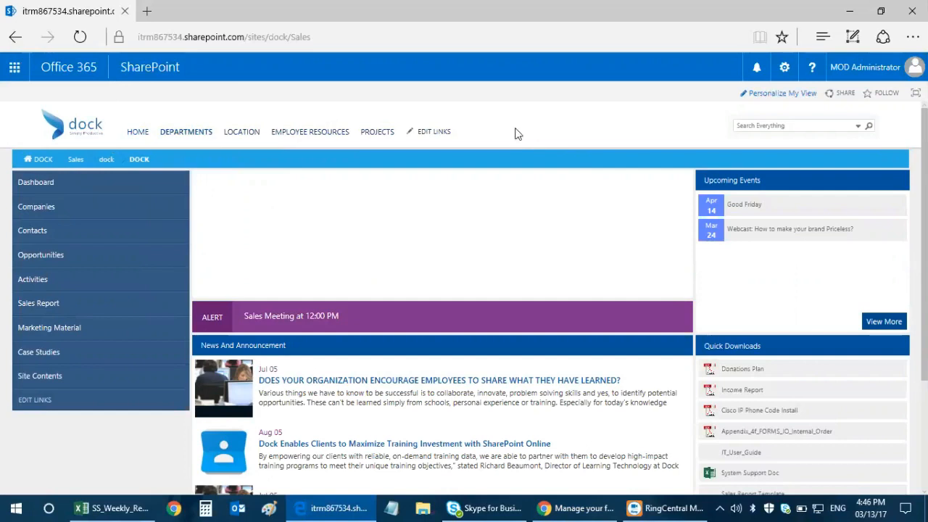
click(87, 235)
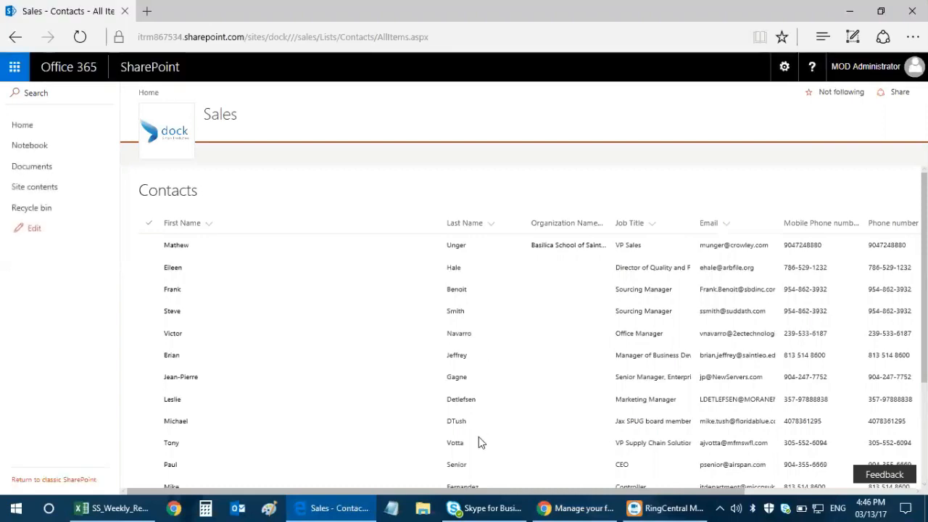
scroll(479, 415, down, 3)
scroll(480, 414, up, 3)
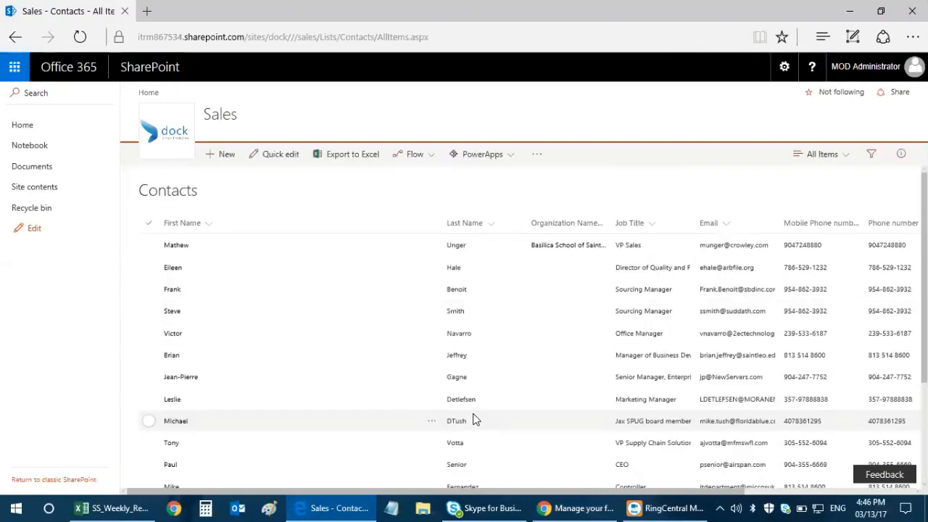
click(563, 507)
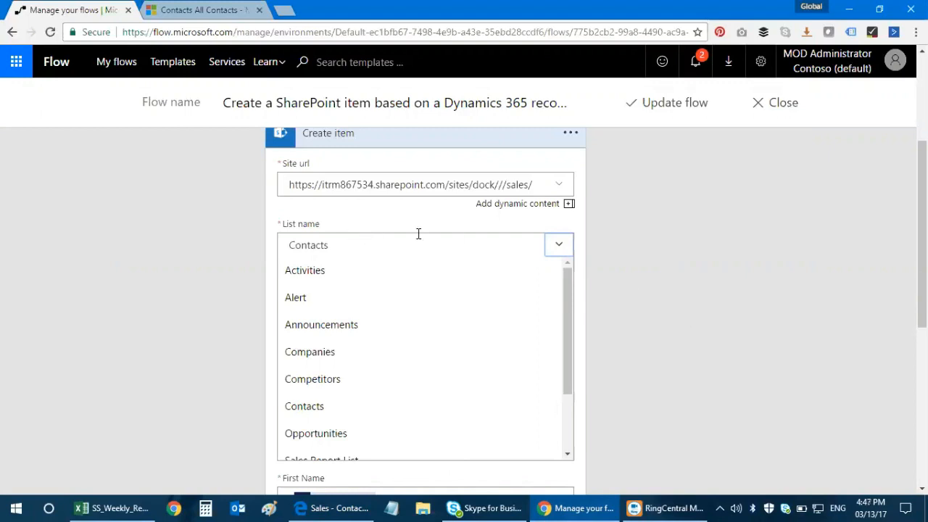
Step: Keep Contacts as the list and map First Name to the Dynamics 'first name' token, removing the duplicate
click(560, 251)
scroll(483, 263, down, 1)
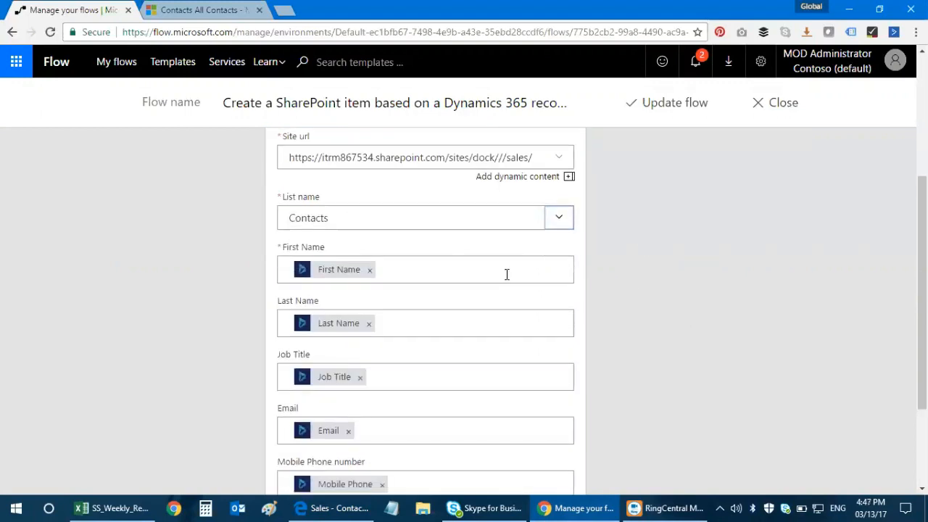
scroll(499, 276, up, 1)
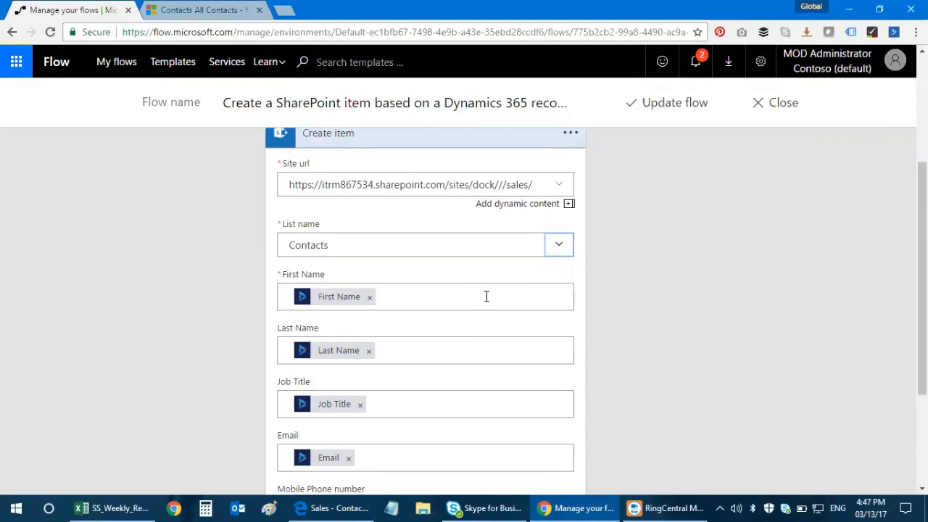
click(486, 296)
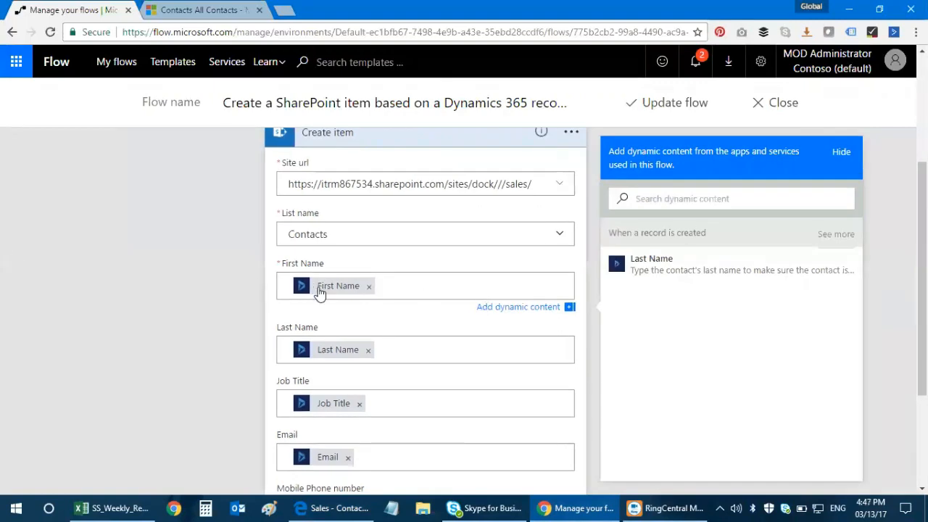
scroll(320, 292, down, 1)
scroll(305, 280, down, 1)
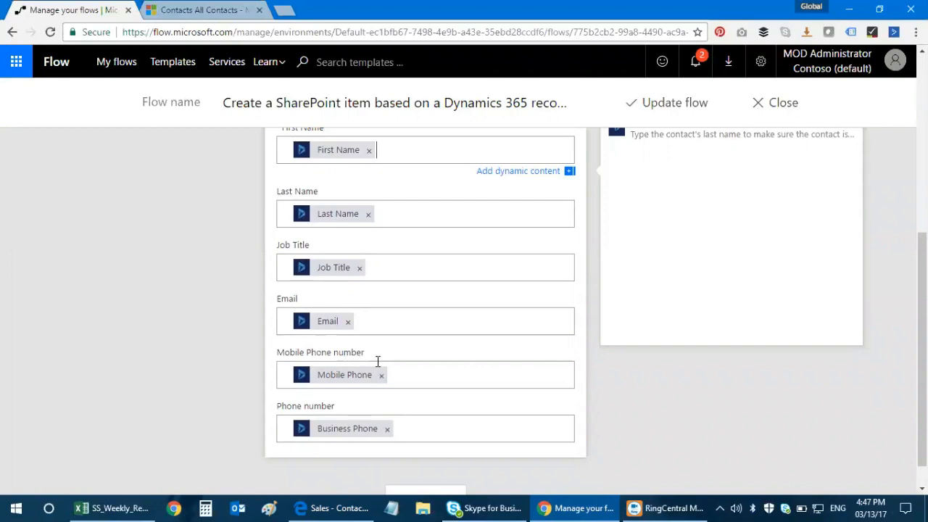
scroll(437, 429, up, 3)
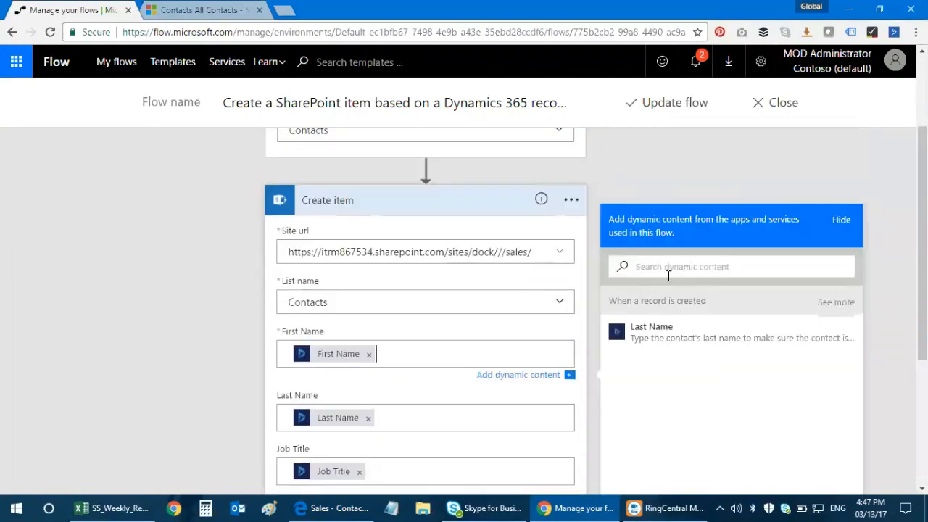
scroll(673, 263, down, 1)
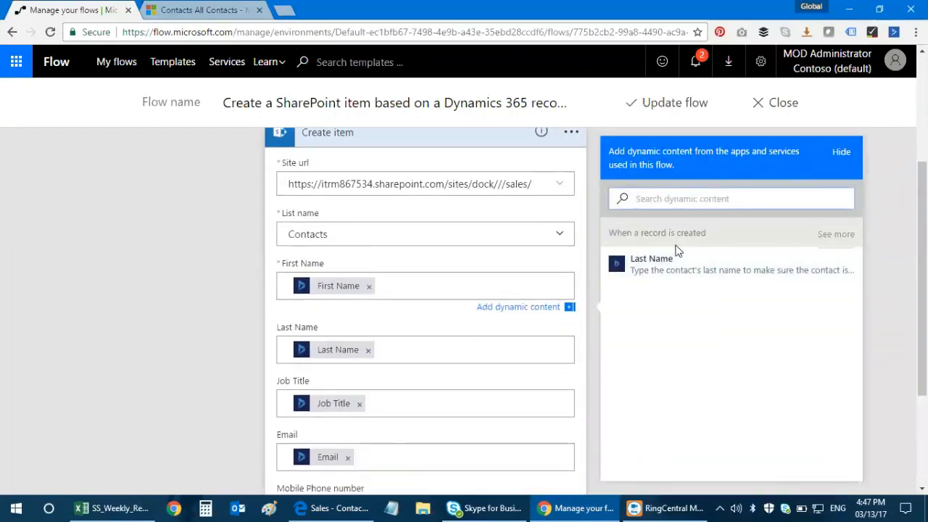
text(first name)
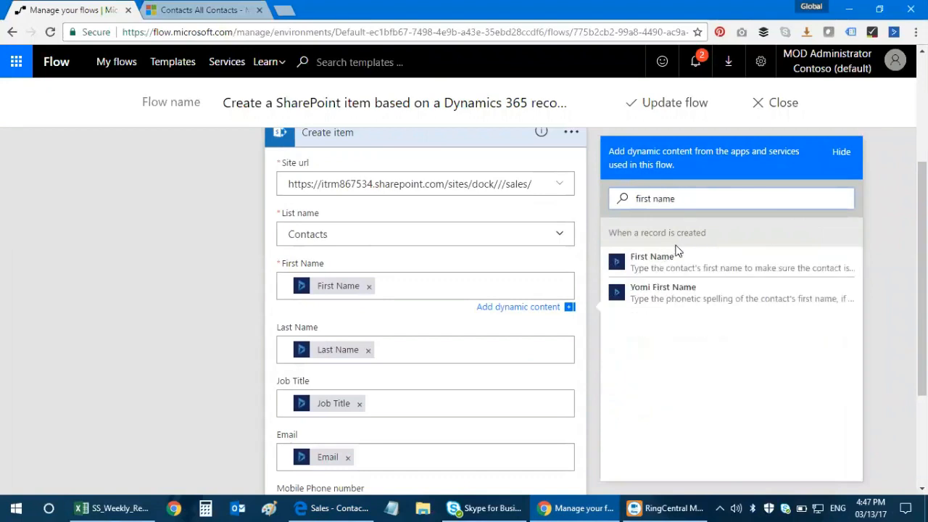
click(740, 273)
click(458, 287)
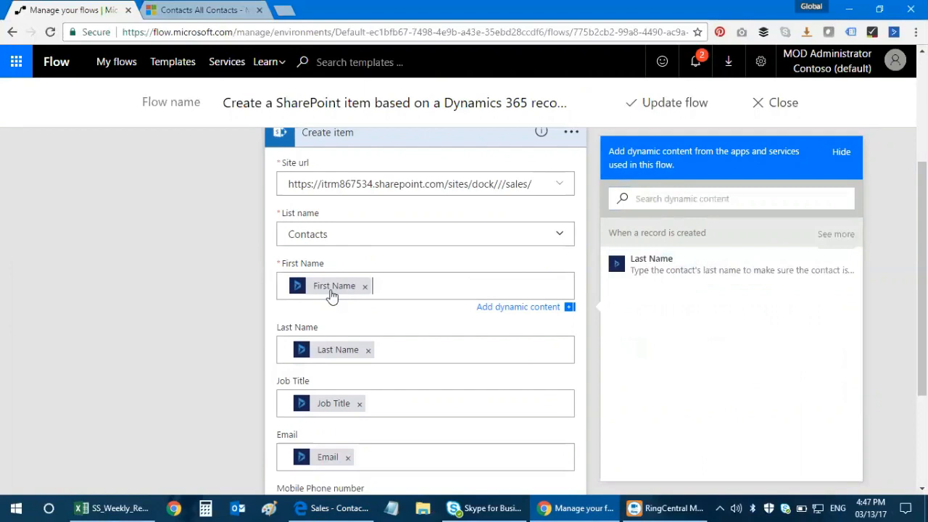
Step: Verify the Last Name, Job Title and Phone number mappings, then save the flow
scroll(433, 348, down, 1)
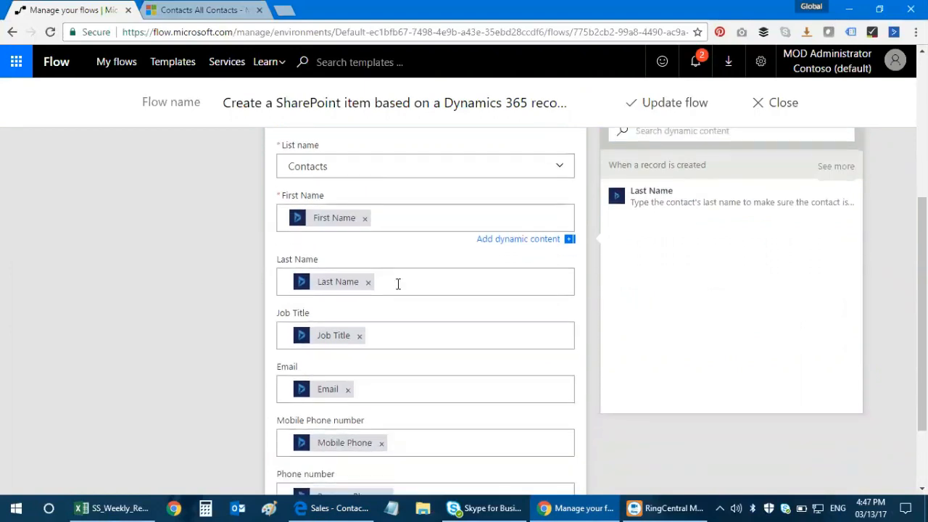
click(398, 284)
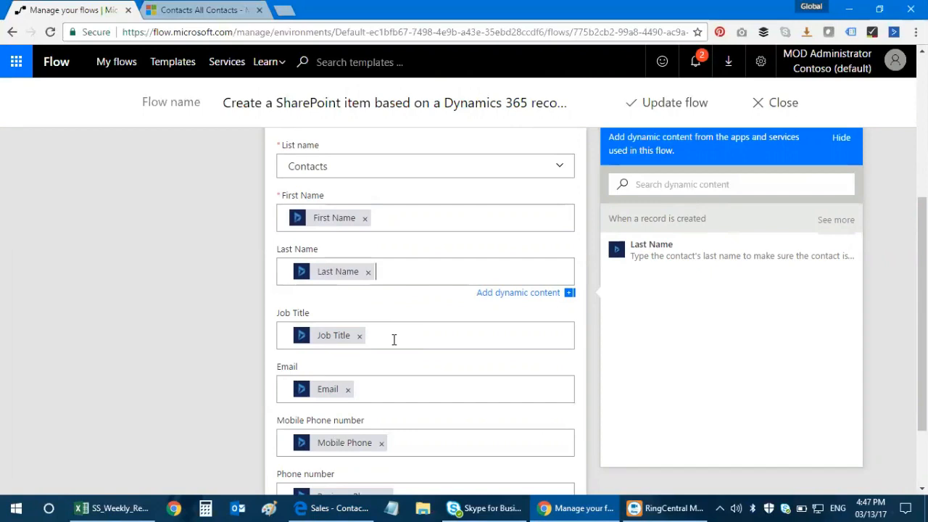
click(394, 339)
scroll(399, 330, down, 2)
click(414, 396)
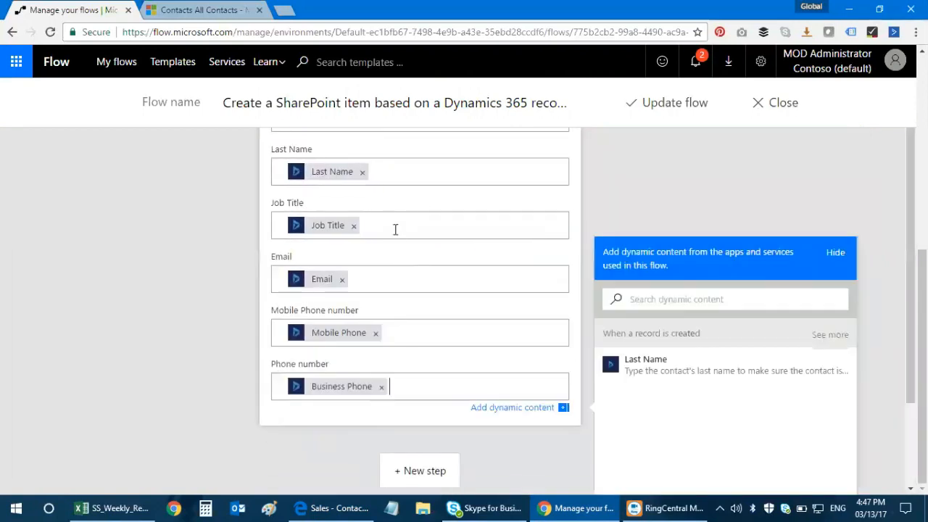
click(673, 106)
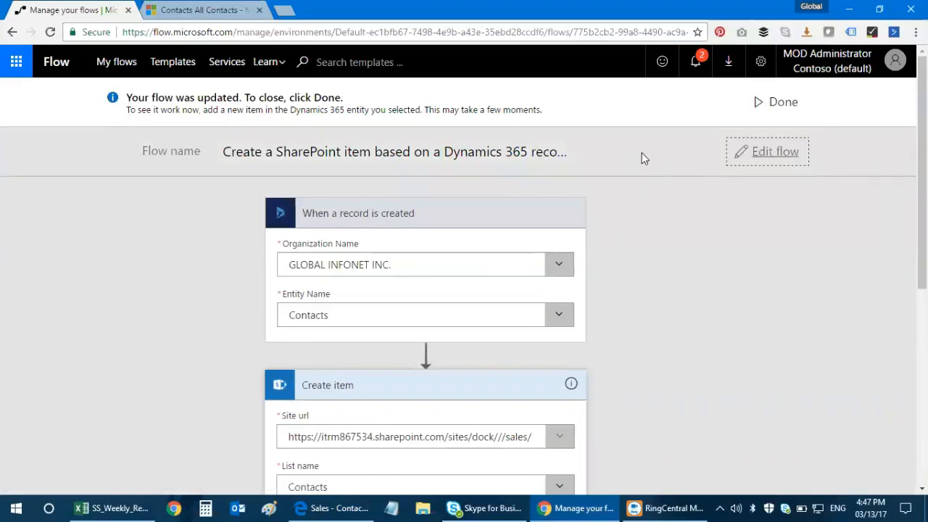
Step: Finish editing with Done so the flow is running, then go to My flows
drag(290, 98, 393, 107)
click(254, 103)
click(781, 102)
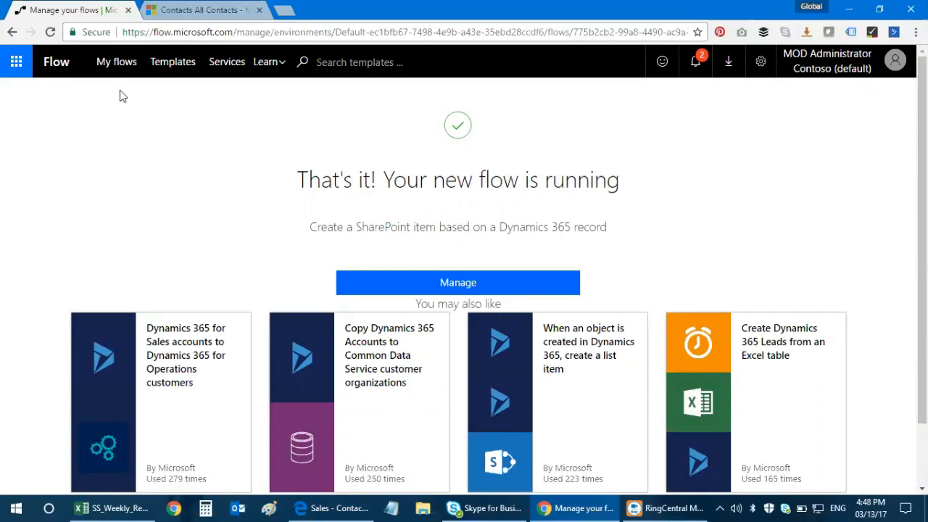
click(116, 63)
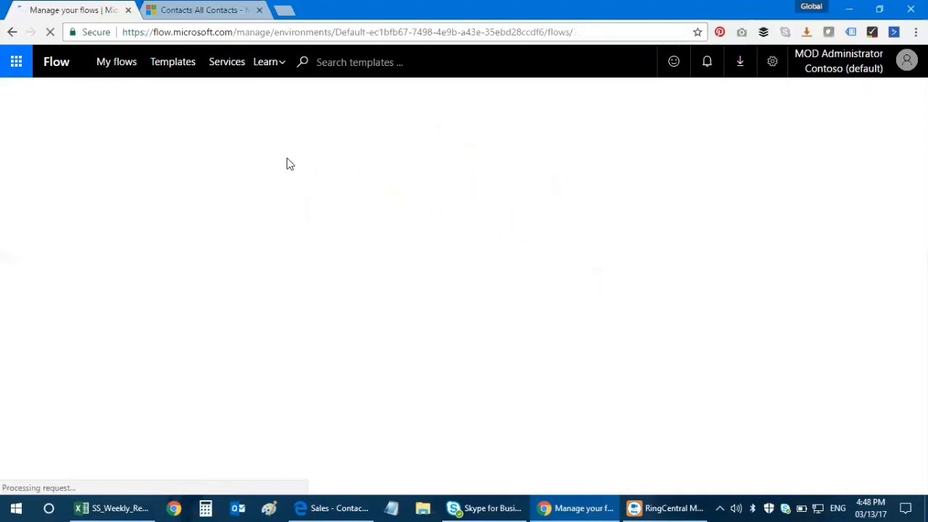
Step: Start a new contact from the All Contacts list in Dynamics 365 Sales
click(225, 9)
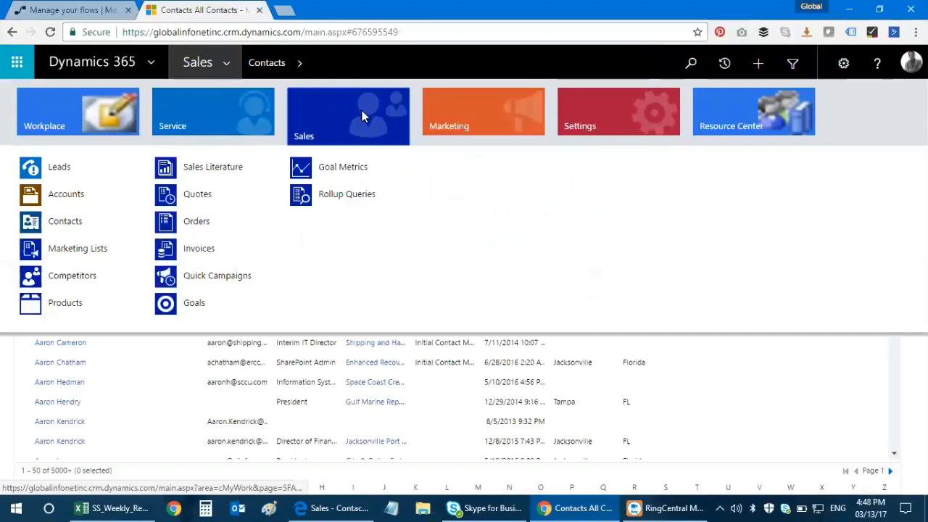
click(91, 221)
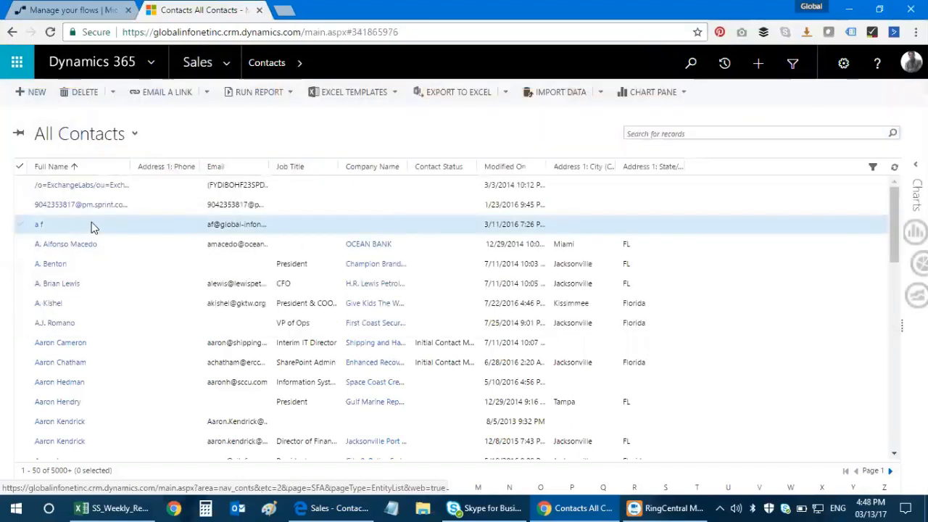
scroll(130, 290, down, 2)
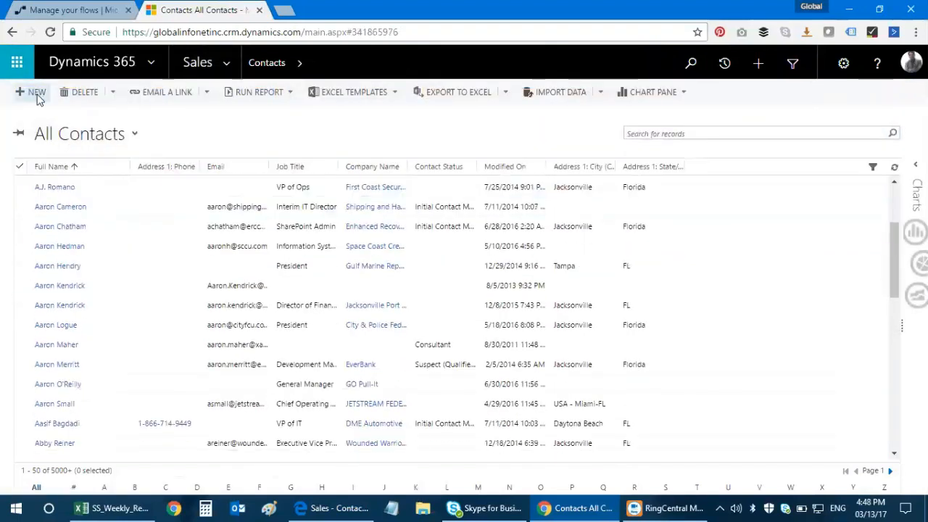
click(36, 92)
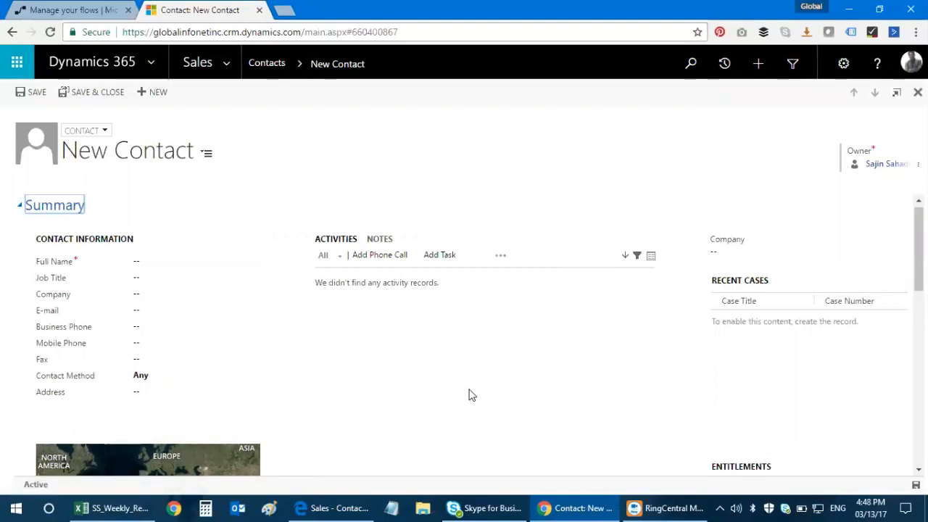
Step: Enter the contact's first and last name and the job title 'Director of Purchases'
click(180, 272)
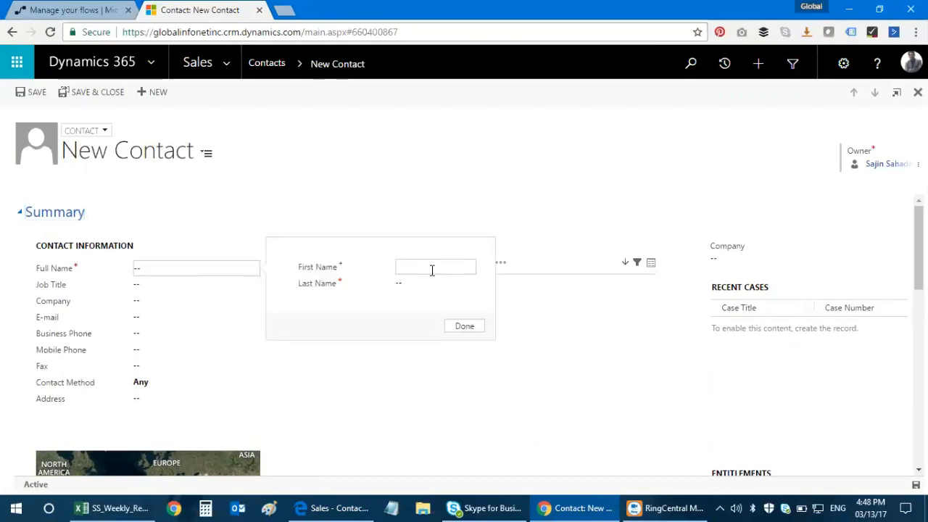
key(Tab)
text(Bol)
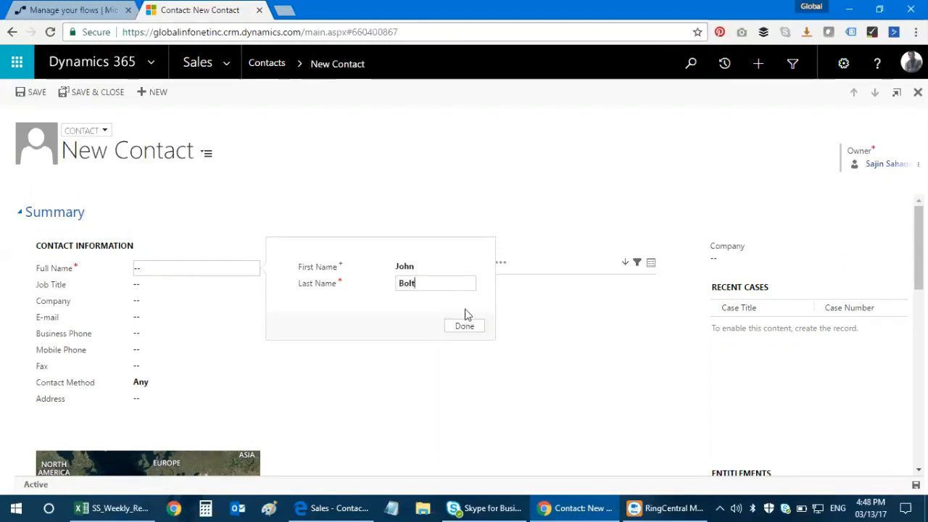
click(473, 330)
click(175, 284)
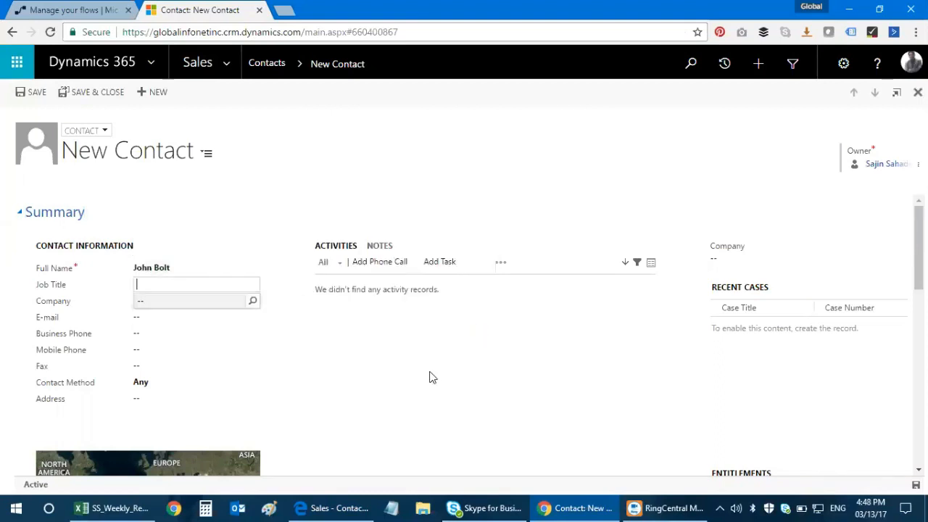
text(Director of )
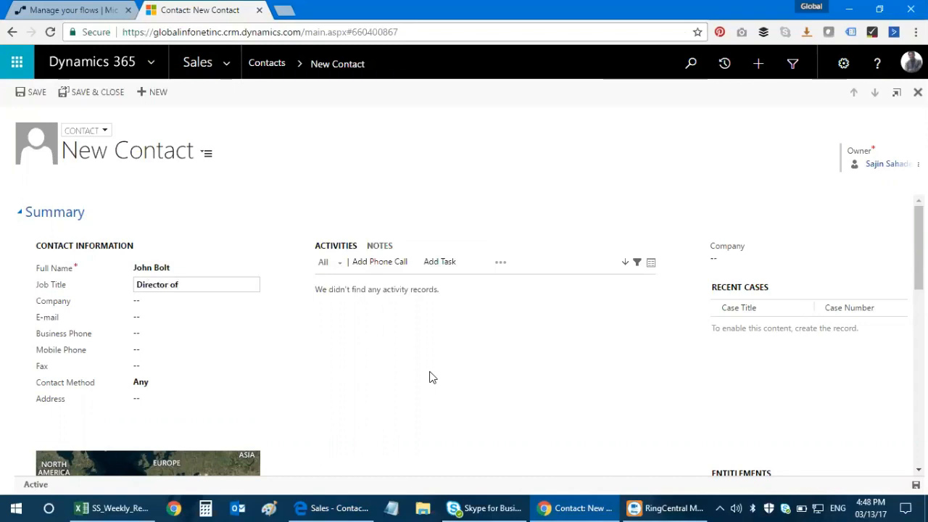
text(P)
key(BackSpace)
text(Purchases)
key(Tab)
key(Tab)
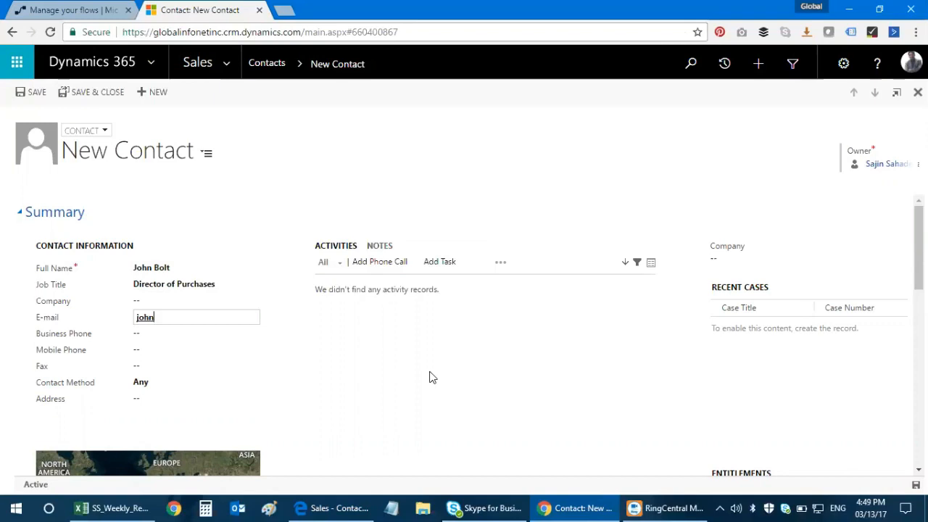
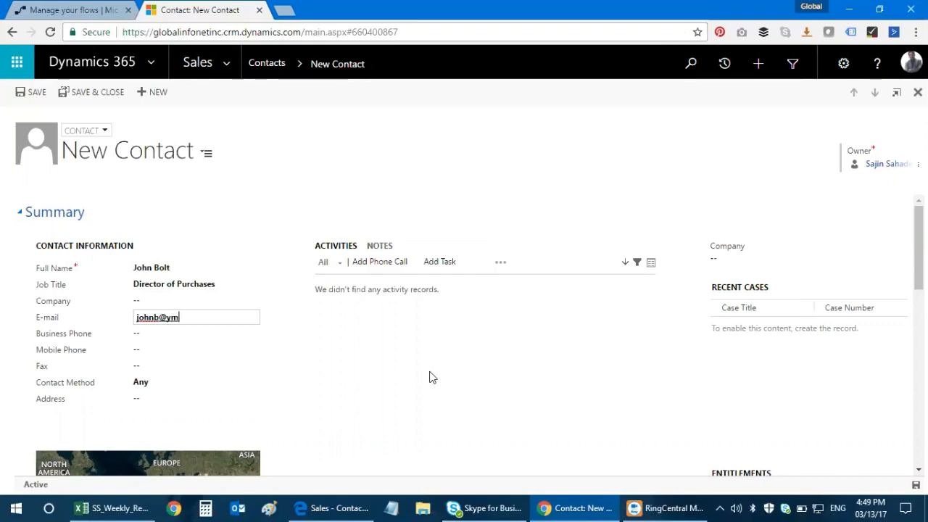
Step: Fill in the contact's e-mail, business phone and mobile phone, leaving contact method as Any
key(Tab)
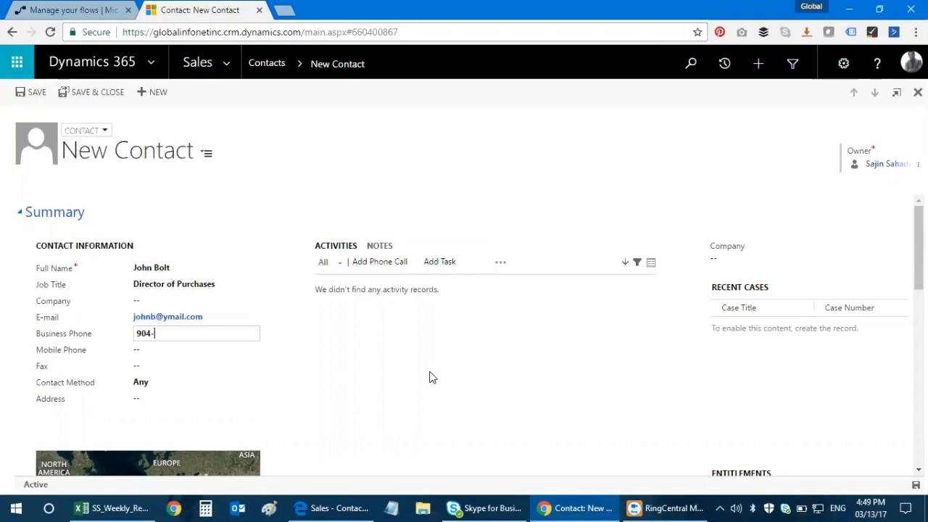
key(Tab)
key(Tab)
key(Tab)
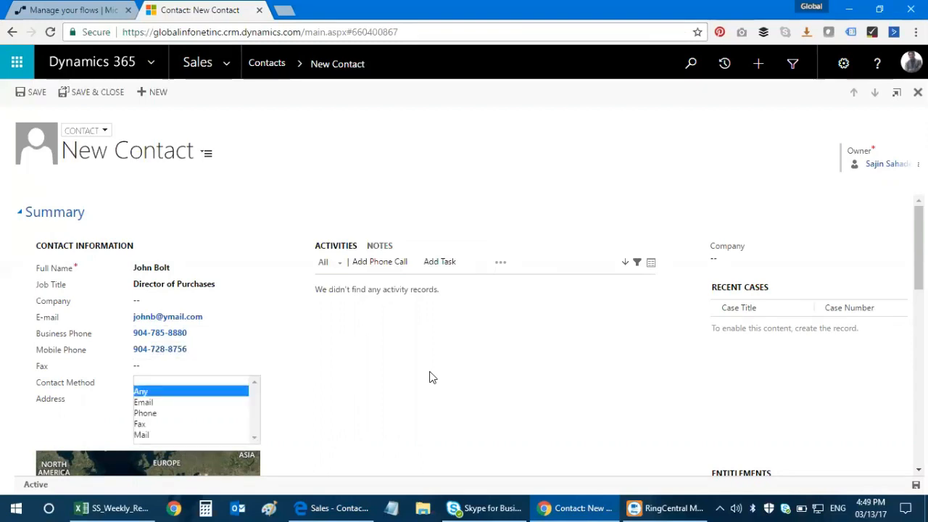
click(391, 386)
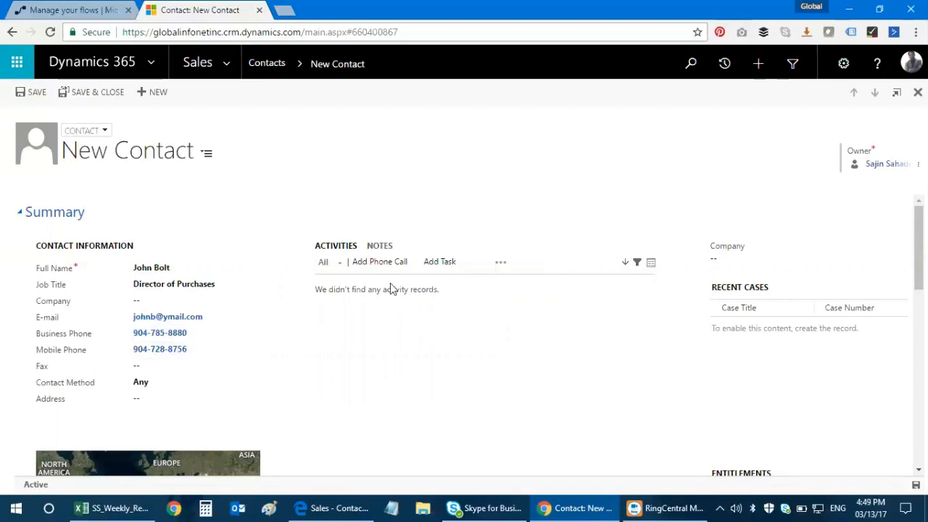
scroll(631, 406, down, 2)
scroll(182, 258, up, 2)
Step: Save the new contact, show its Contact information form, then bring up the SharePoint Contacts list
click(30, 94)
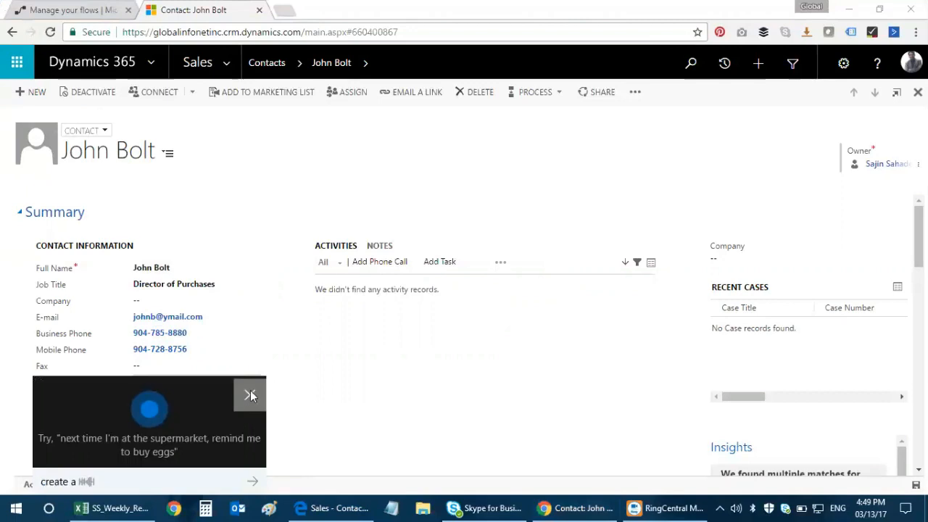
click(249, 395)
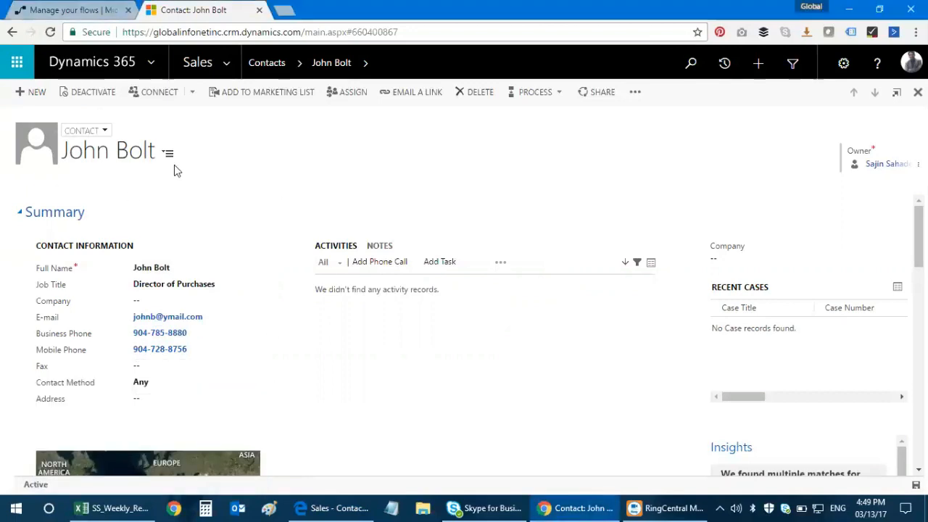
click(104, 131)
click(98, 148)
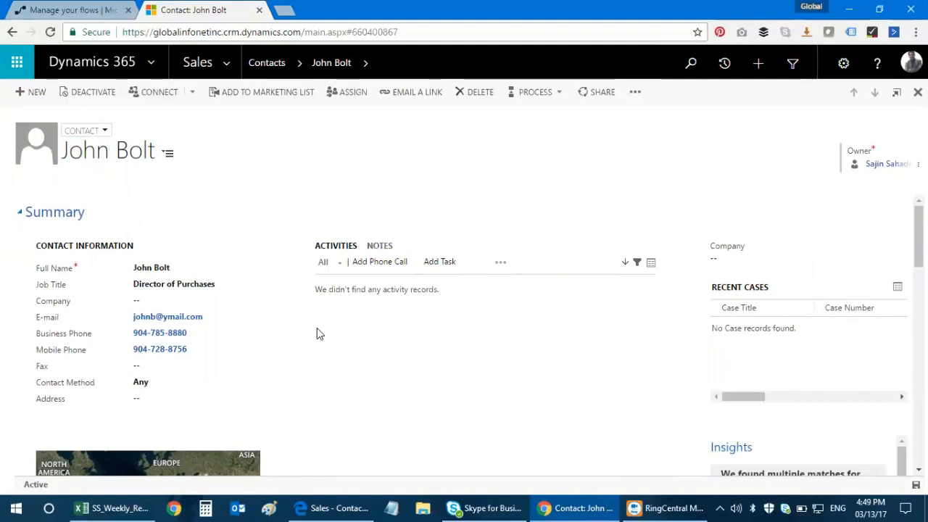
click(347, 508)
Step: Refresh the SharePoint Sales Contacts list to pick up newly created items
scroll(423, 341, down, 3)
scroll(425, 338, up, 3)
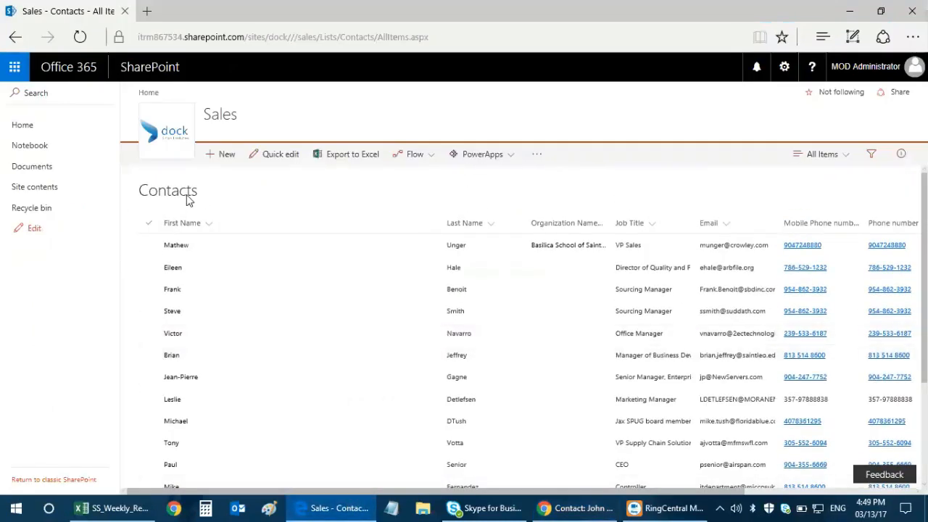
scroll(394, 369, down, 3)
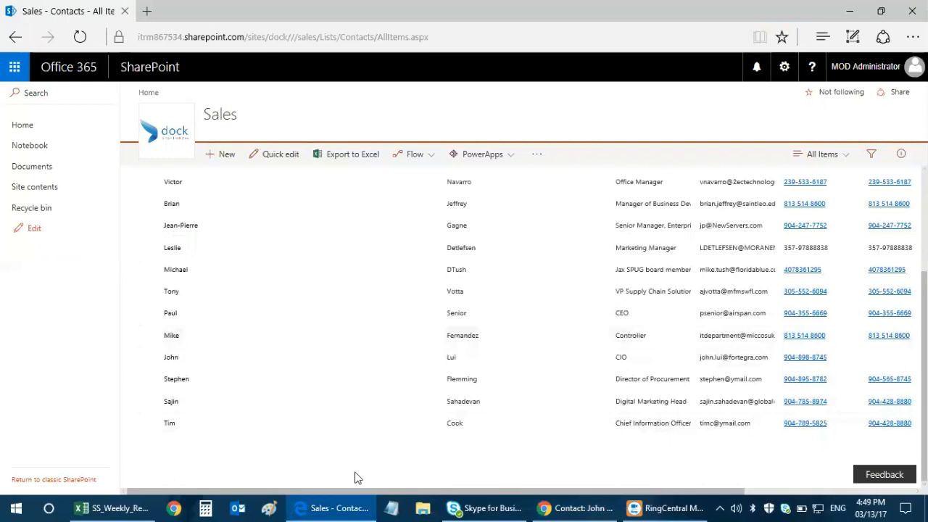
drag(358, 494, 377, 492)
click(272, 490)
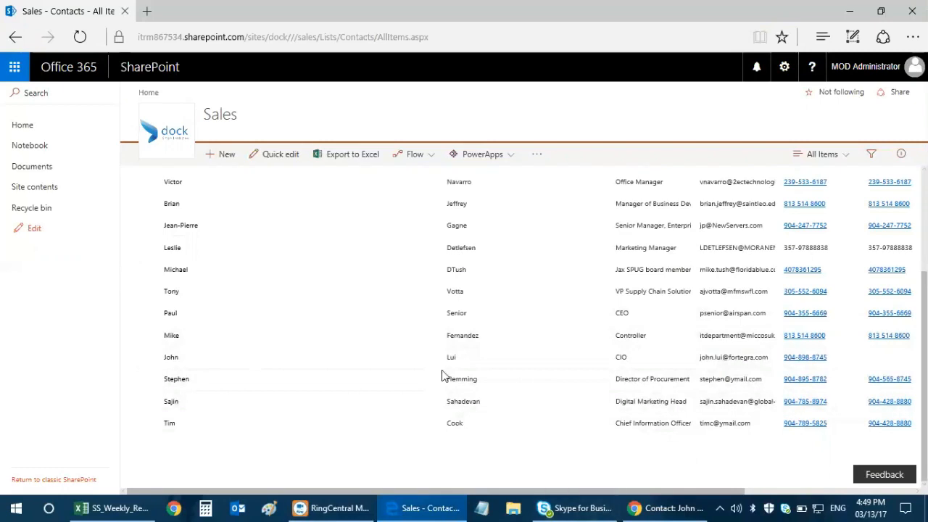
key(F5)
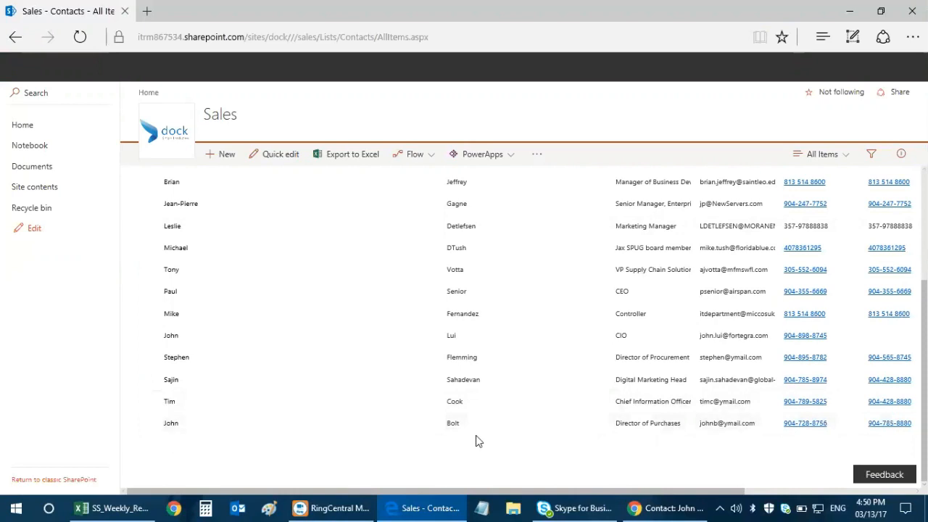
Step: Check the new Director of Purchases row's e-mail and phone columns against the Dynamics 365 record
click(667, 508)
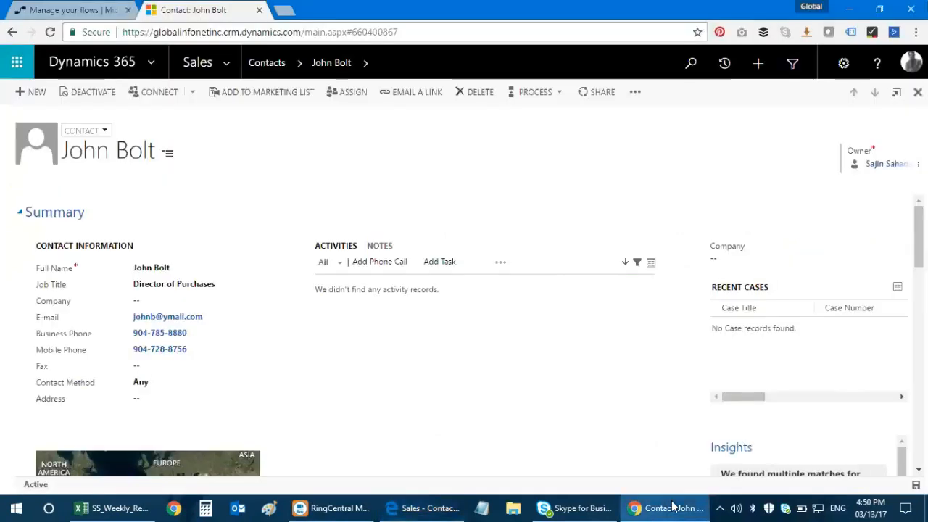
click(425, 508)
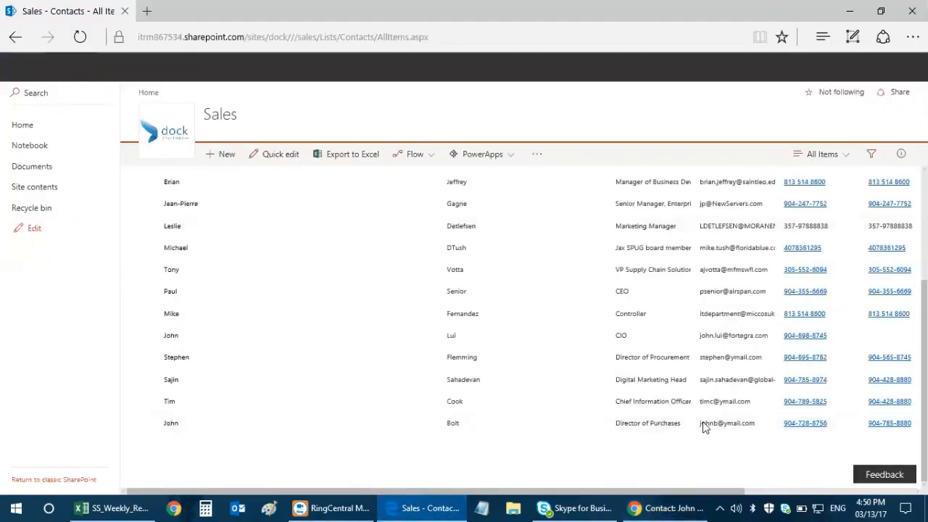
drag(541, 483, 628, 481)
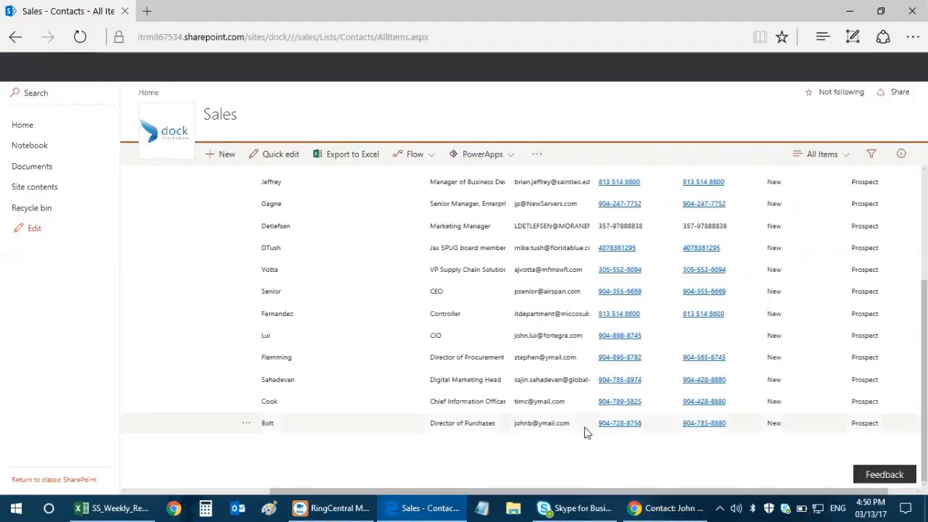
drag(717, 492, 533, 490)
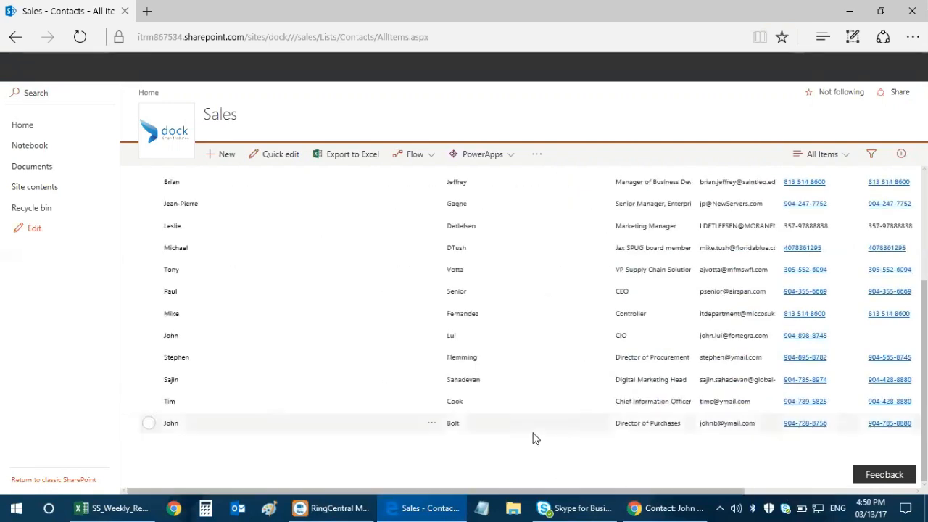
scroll(534, 437, up, 3)
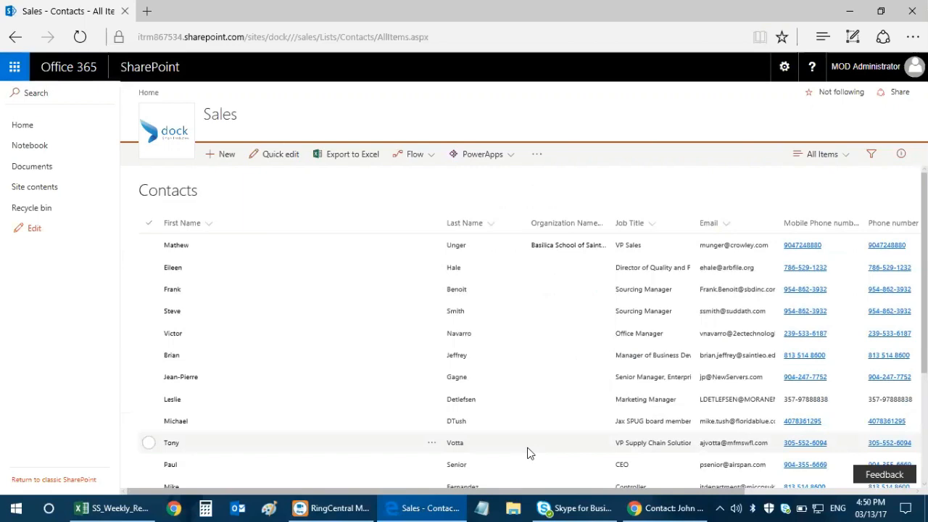